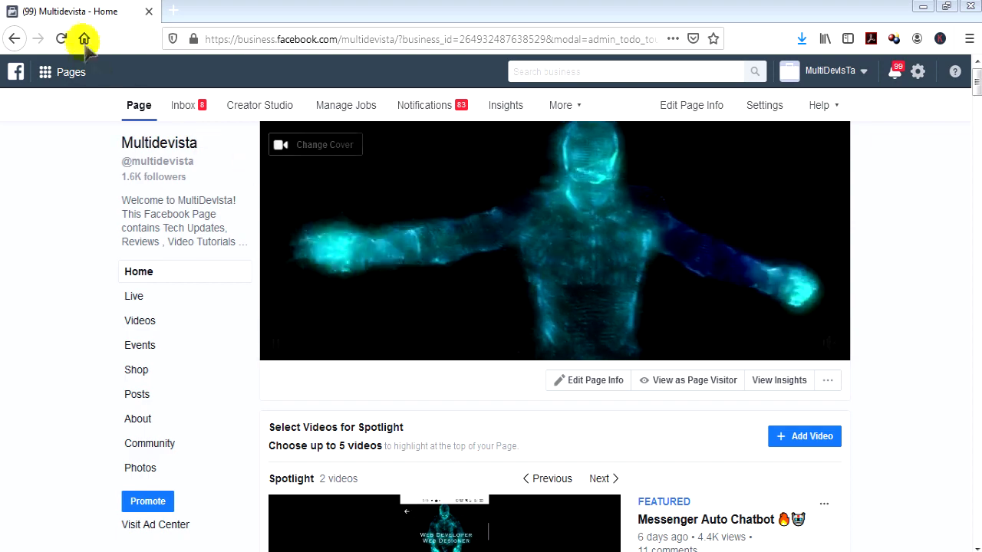
Step: Open manychat.com in a new browser tab
{"action": "left_click", "coordinate": [173, 12]}
{"action": "left_click", "coordinate": [188, 38]}
{"action": "type", "text": "manychat"}
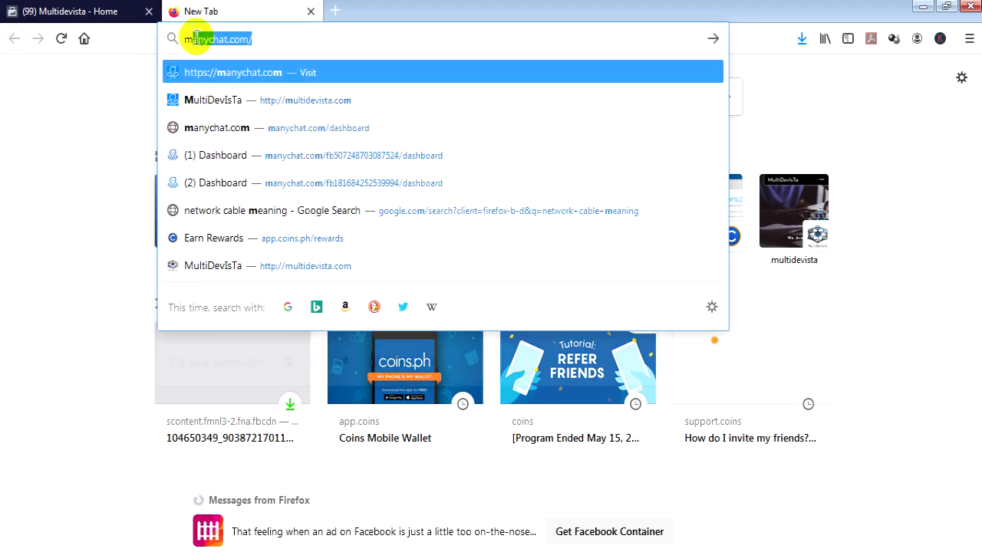
{"action": "type", "text": ".com"}
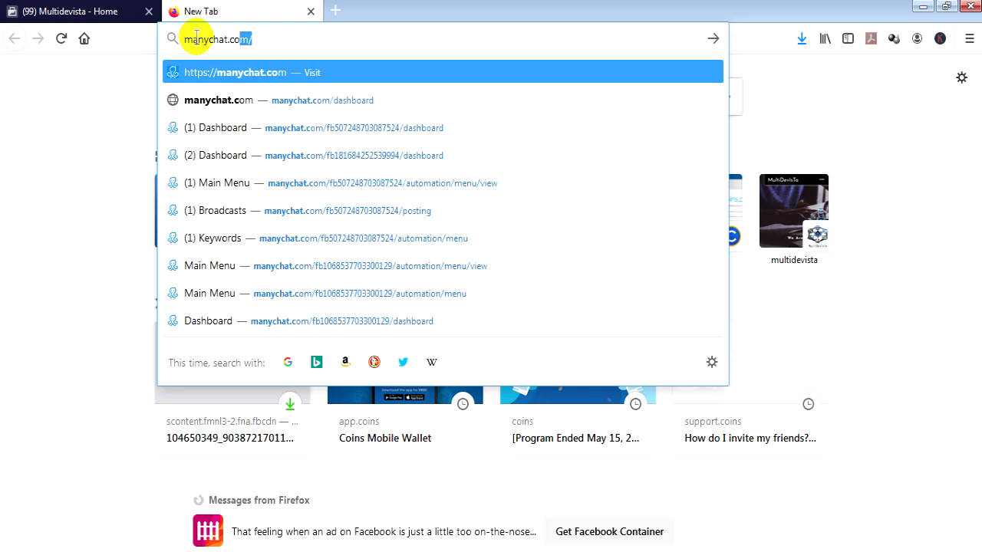
{"action": "key", "text": "Return"}
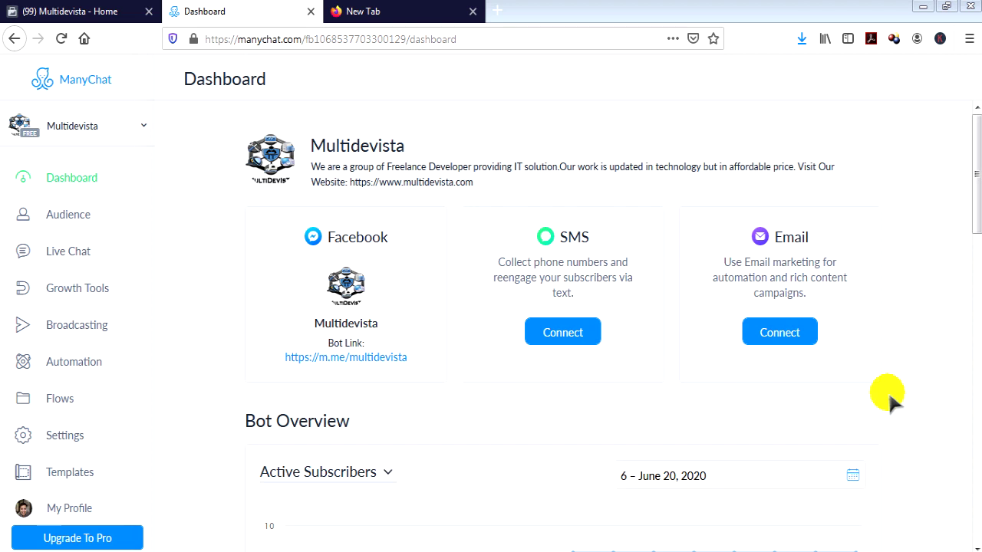
Step: Switch to the Ideal Best Homes page and review the subscriber statistics on its dashboard
{"action": "left_click", "coordinate": [144, 127]}
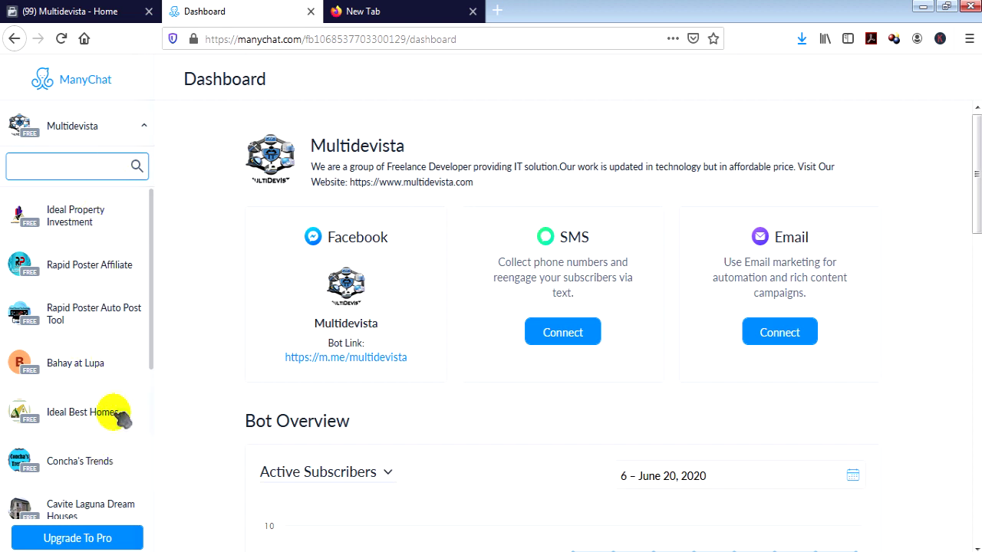
{"action": "left_click", "coordinate": [87, 415]}
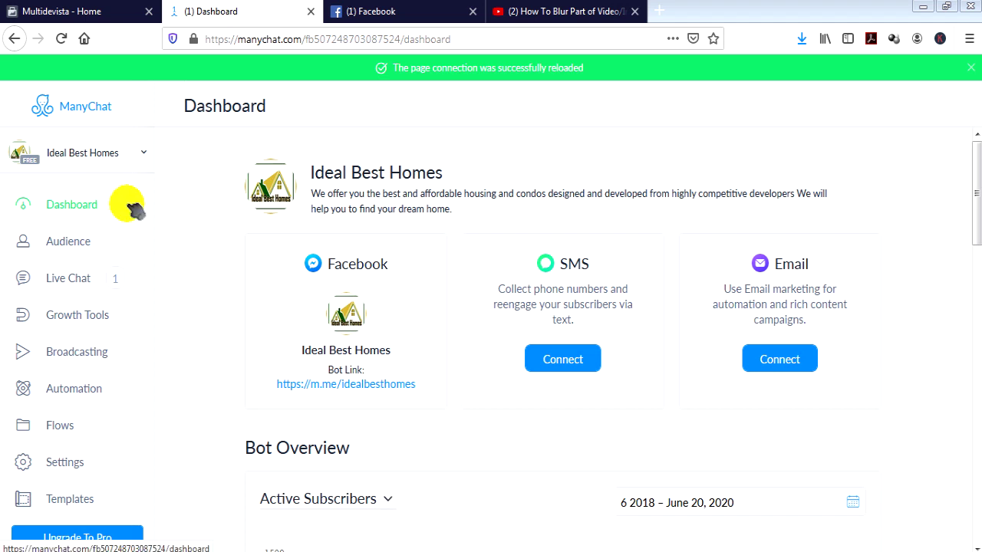
{"action": "scroll", "coordinate": [201, 237], "scroll_direction": "down", "scroll_amount": 4}
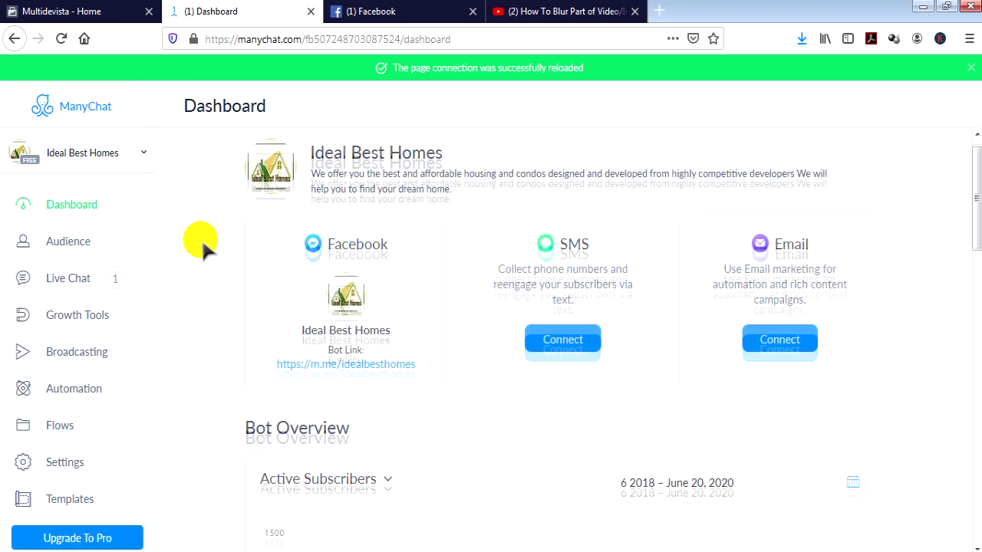
{"action": "scroll", "coordinate": [203, 238], "scroll_direction": "down", "scroll_amount": 6}
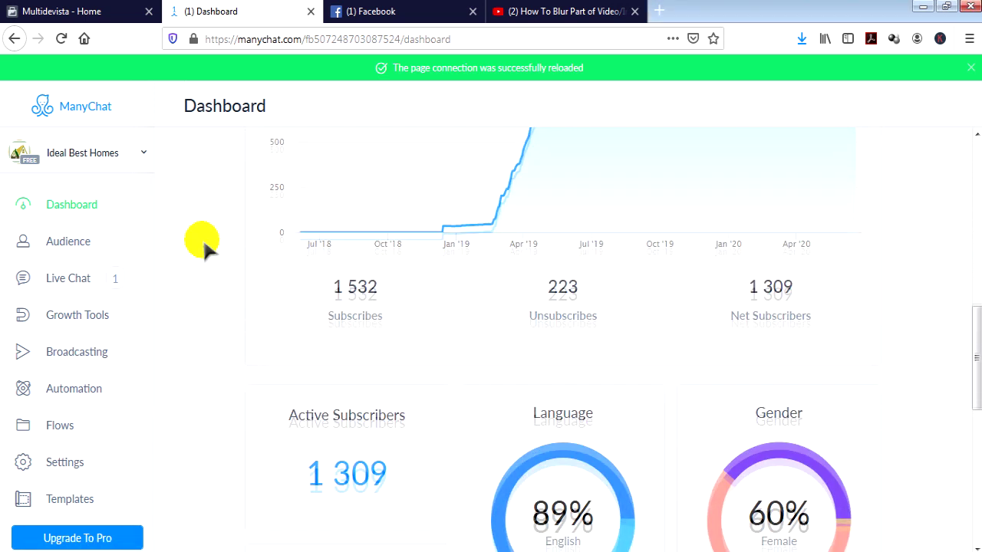
{"action": "scroll", "coordinate": [204, 237], "scroll_direction": "down", "scroll_amount": 2}
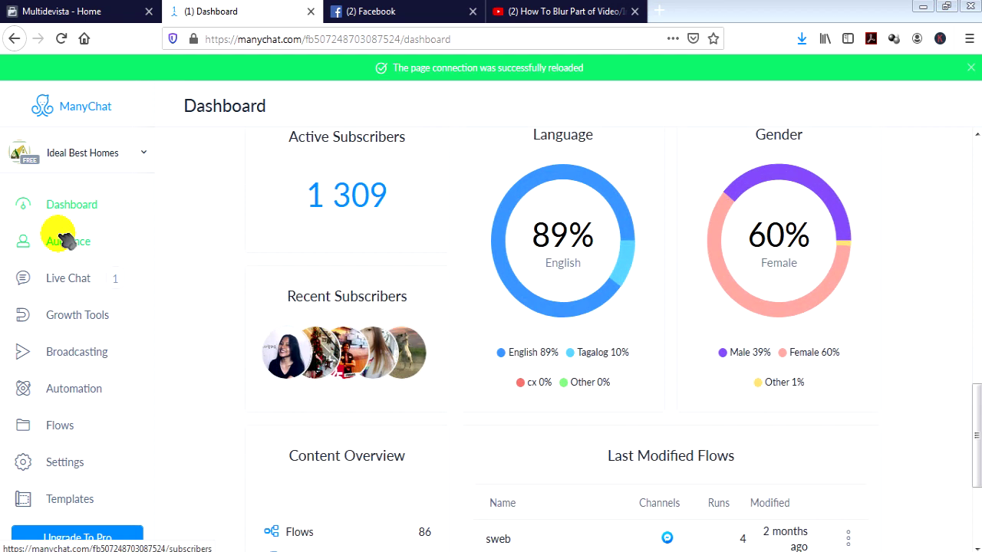
Step: Open the first subscriber's profile in the Audience list and add the existing tags laguna and batangas
{"action": "left_click", "coordinate": [66, 241]}
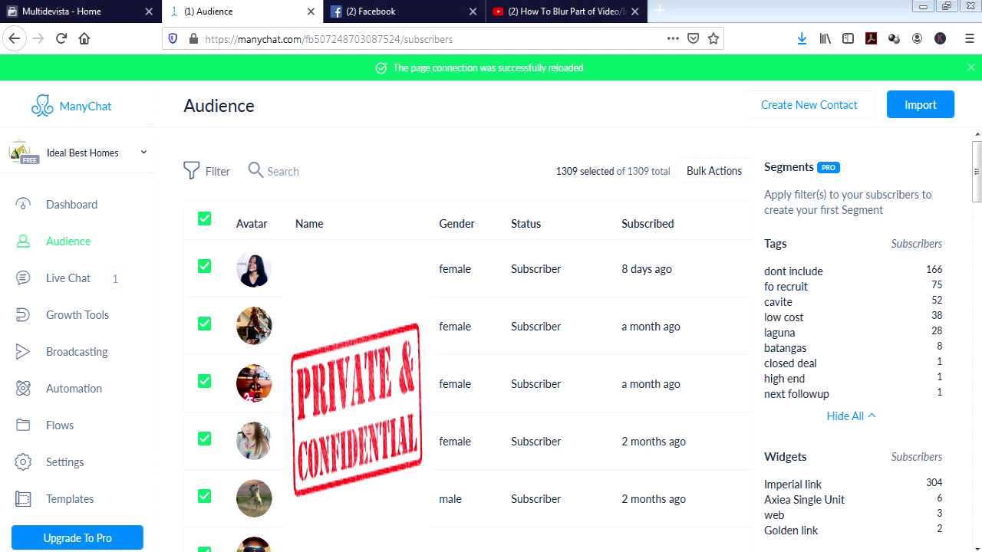
{"action": "left_click", "coordinate": [322, 269]}
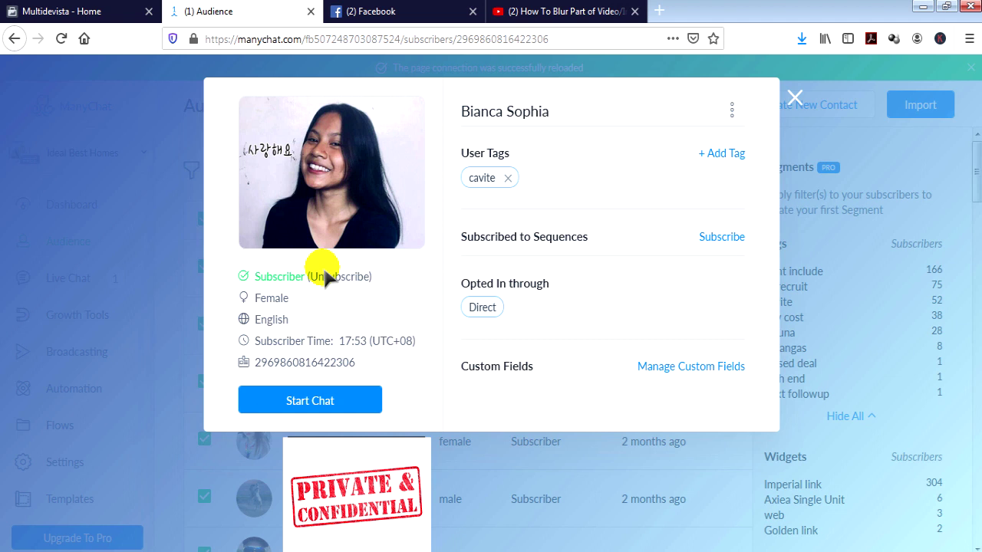
{"action": "left_click", "coordinate": [707, 154]}
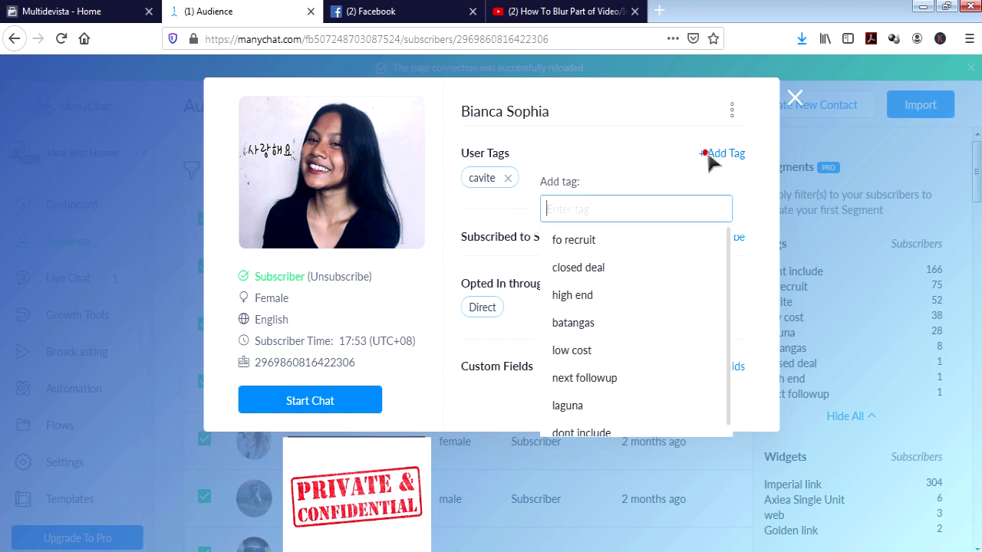
{"action": "left_click", "coordinate": [568, 406]}
{"action": "left_click", "coordinate": [725, 156]}
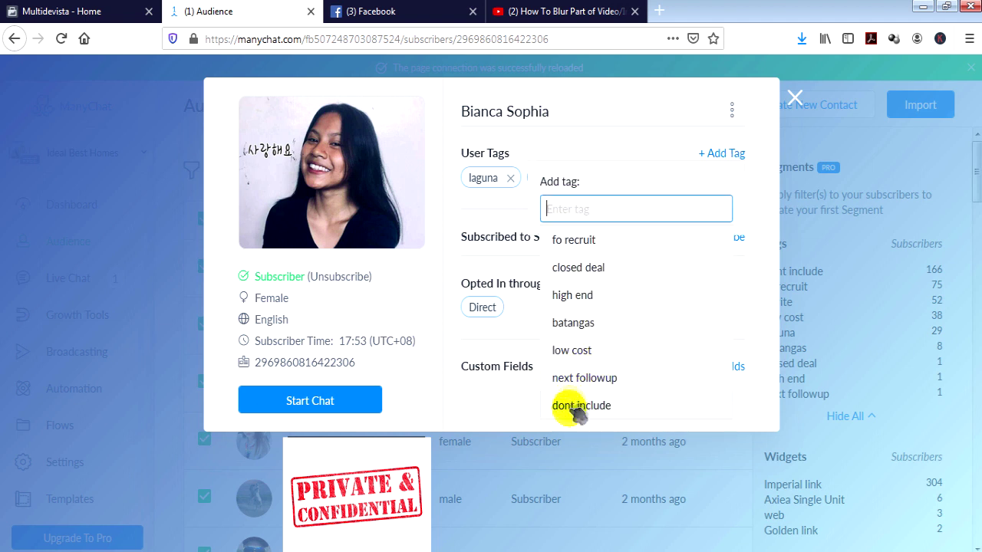
{"action": "left_click", "coordinate": [592, 324]}
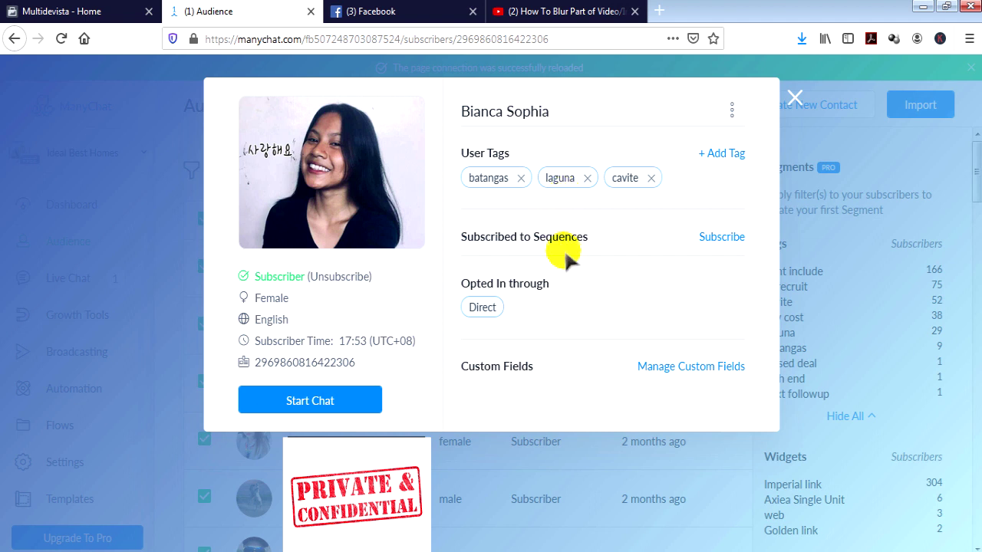
Step: Create the new tag "example tag" on this subscriber and close the profile
{"action": "left_click", "coordinate": [724, 156]}
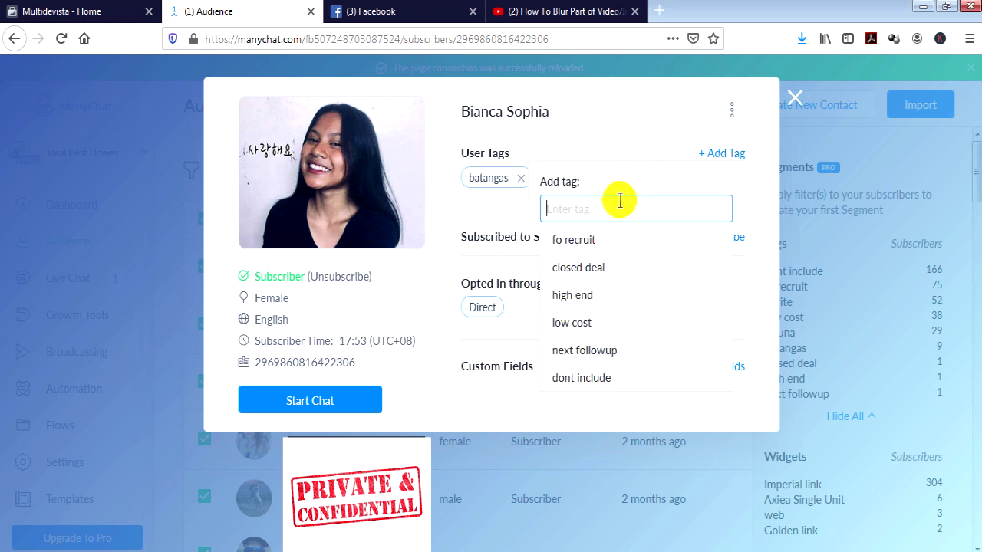
{"action": "type", "text": "example tag"}
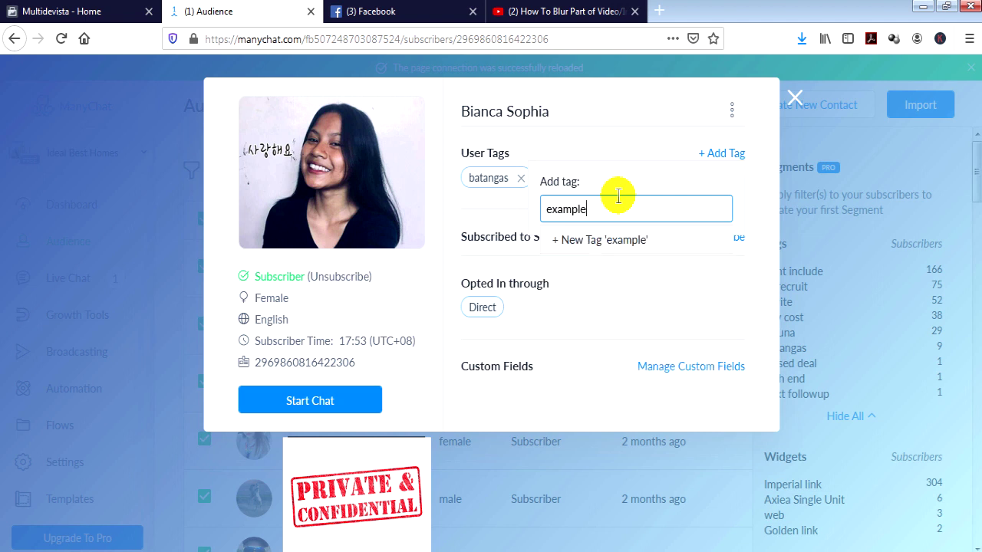
{"action": "left_click", "coordinate": [623, 241]}
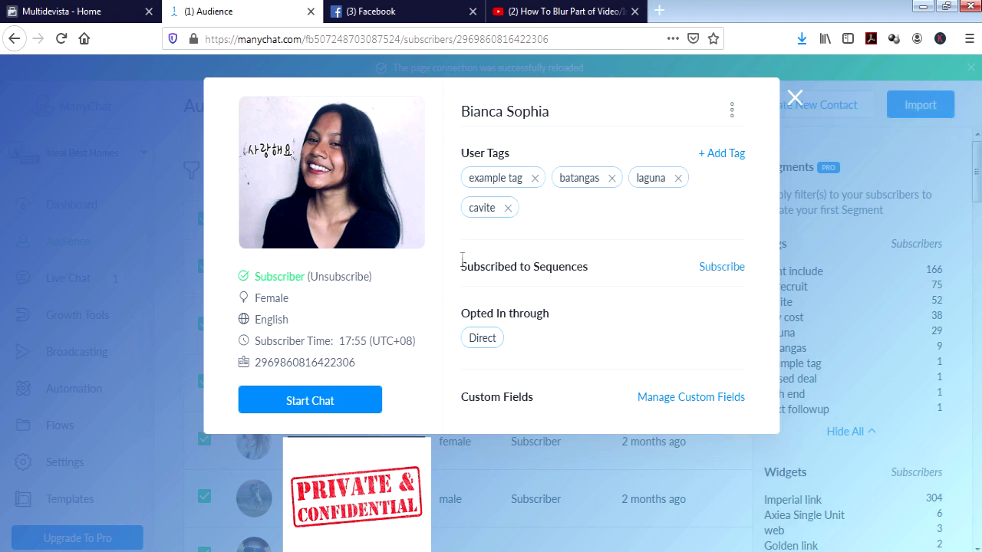
{"action": "left_click_drag", "start_coordinate": [459, 265], "coordinate": [544, 280]}
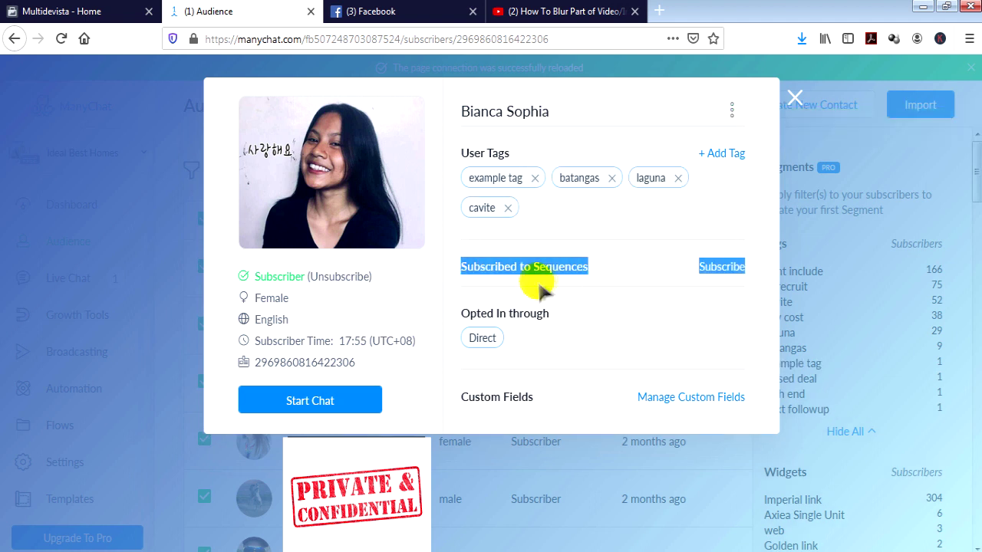
{"action": "left_click", "coordinate": [610, 280]}
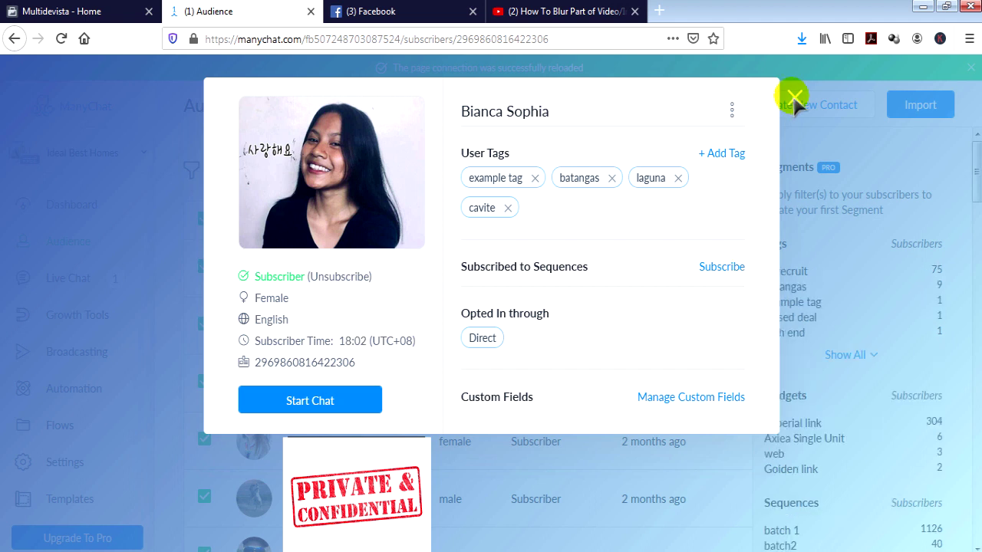
{"action": "left_click", "coordinate": [795, 98]}
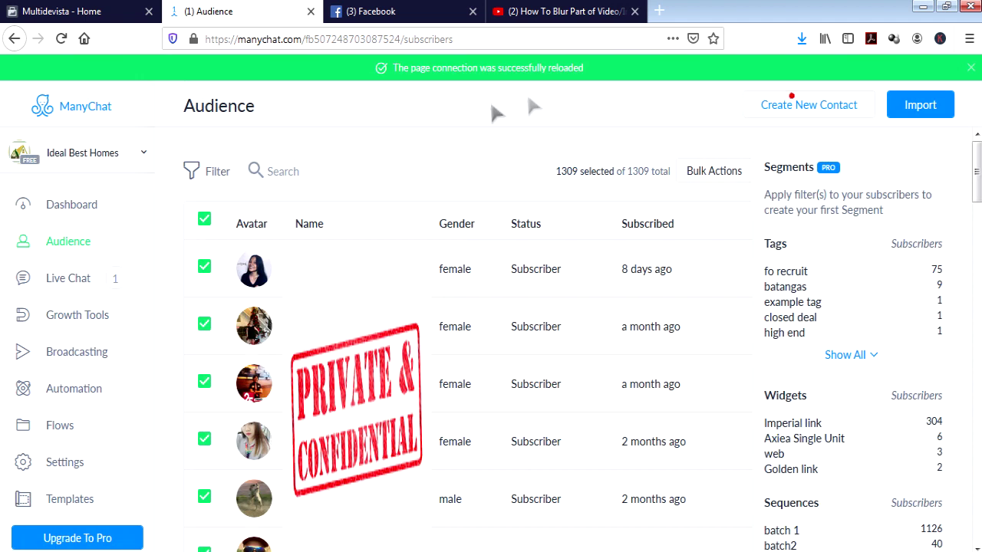
Step: Start a new Messenger broadcast and set its content type to Post-Purchase Update
{"action": "left_click", "coordinate": [91, 349]}
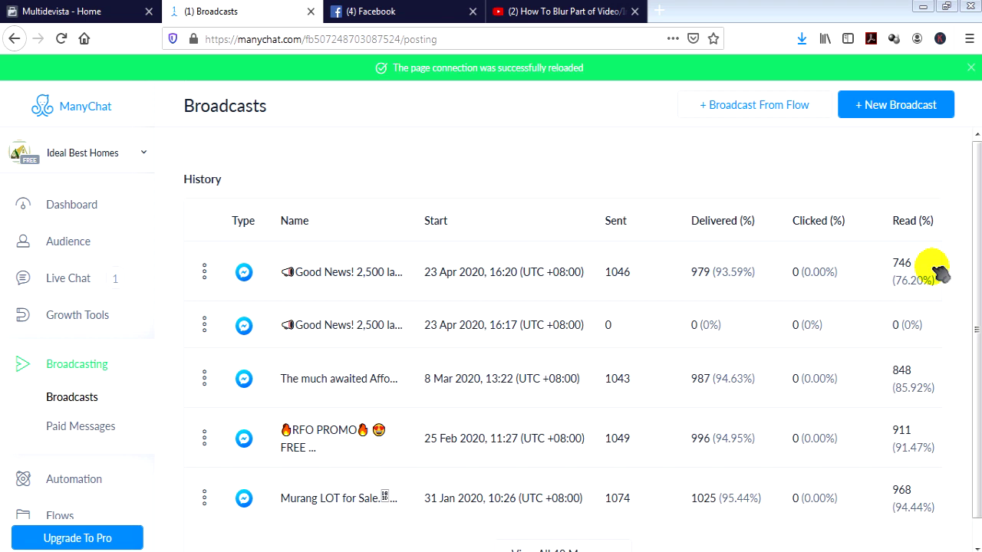
{"action": "left_click", "coordinate": [906, 109]}
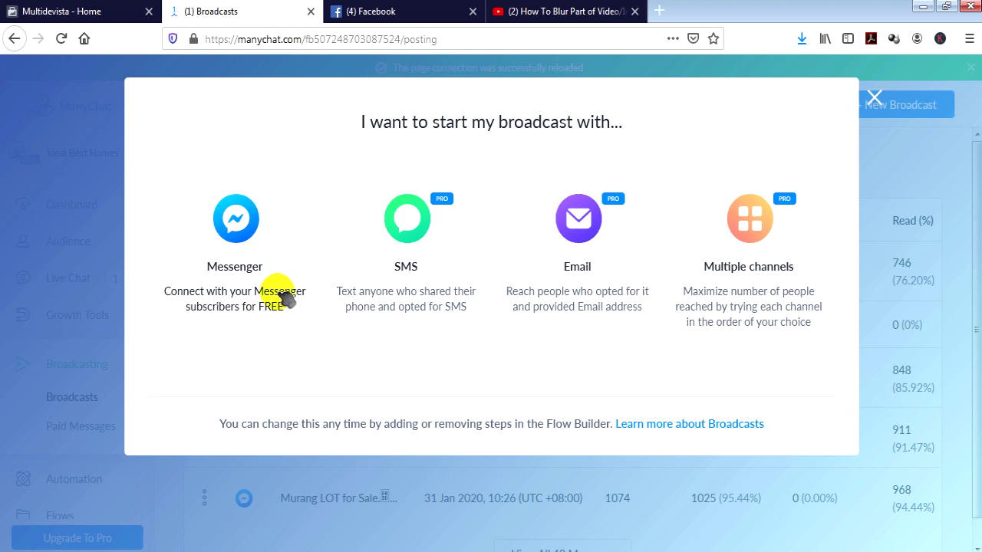
{"action": "left_click", "coordinate": [247, 262]}
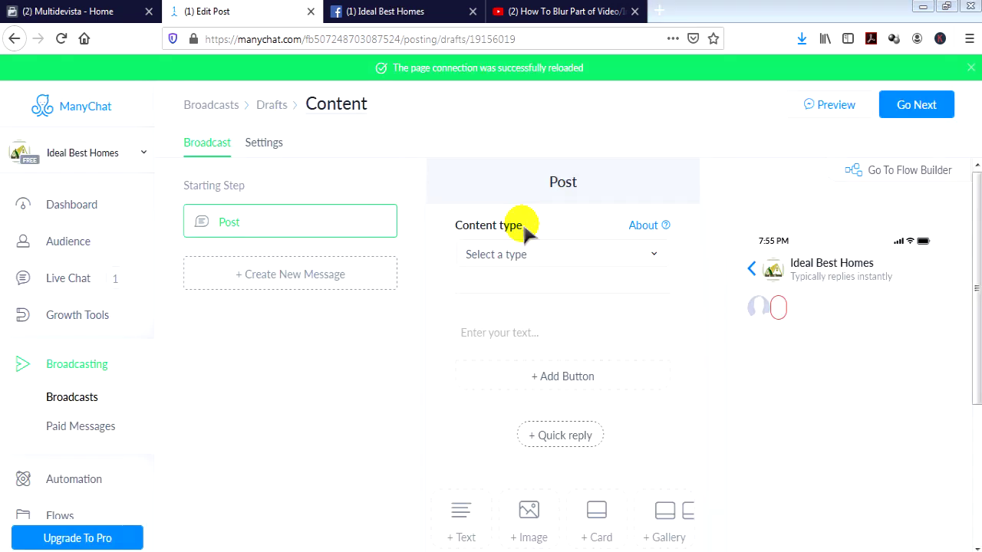
{"action": "left_click", "coordinate": [563, 254]}
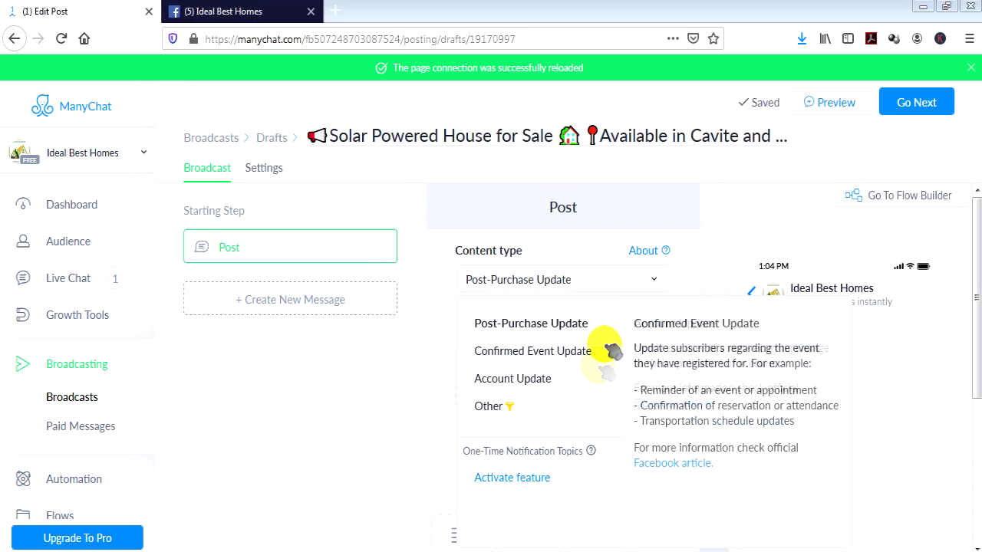
{"action": "left_click", "coordinate": [588, 323]}
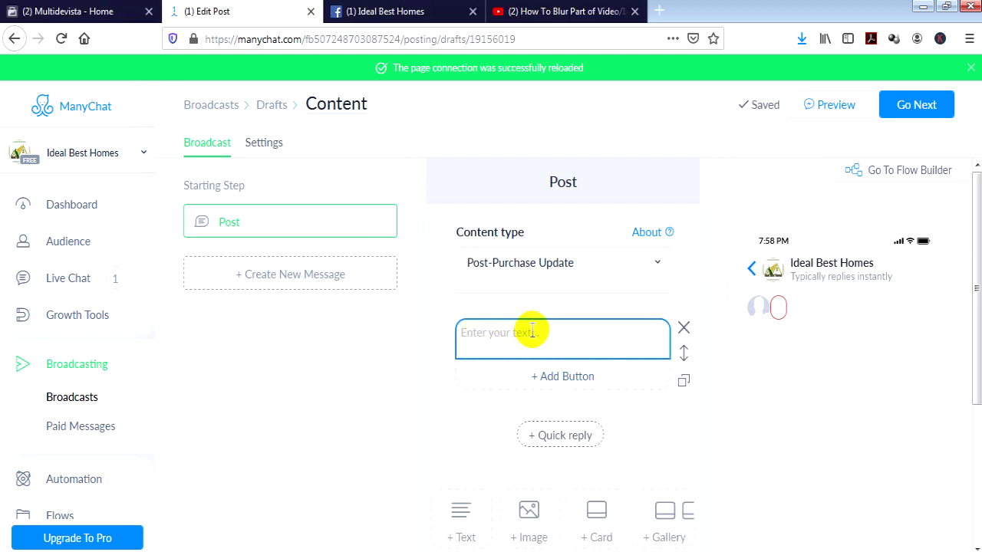
Step: Look over the available content blocks and add an image block beneath the broadcast's text block
{"action": "scroll", "coordinate": [529, 510], "scroll_direction": "down", "scroll_amount": 3}
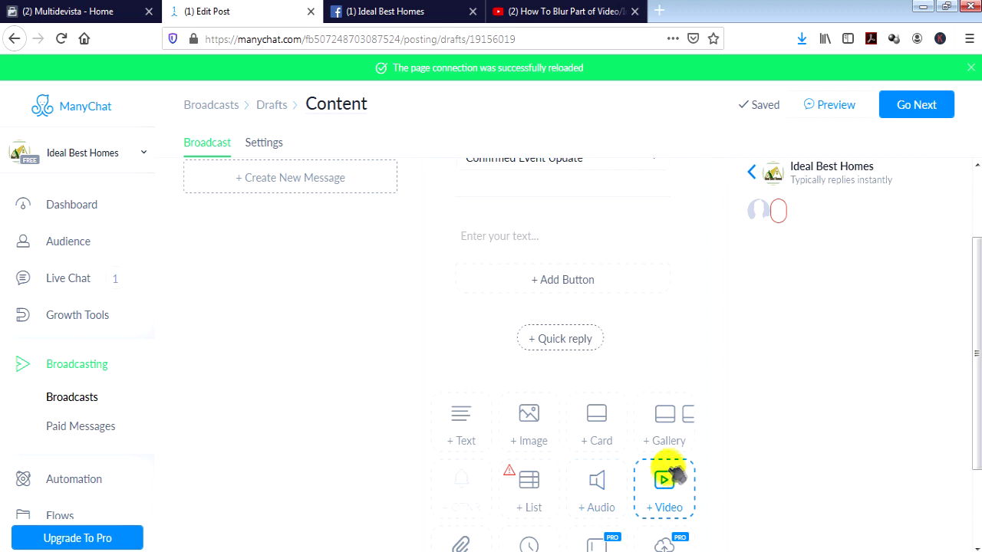
{"action": "scroll", "coordinate": [687, 422], "scroll_direction": "down", "scroll_amount": 2}
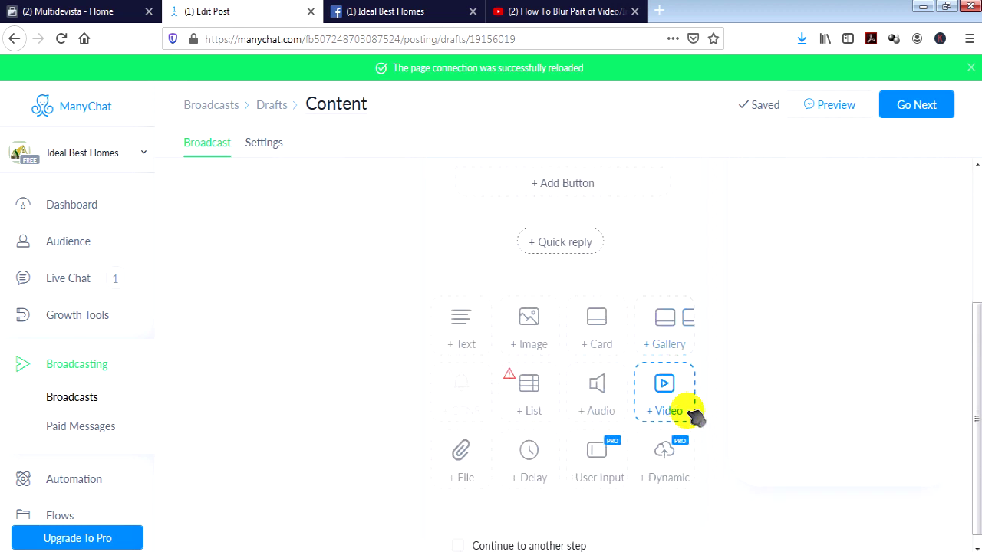
{"action": "scroll", "coordinate": [686, 410], "scroll_direction": "up", "scroll_amount": 2}
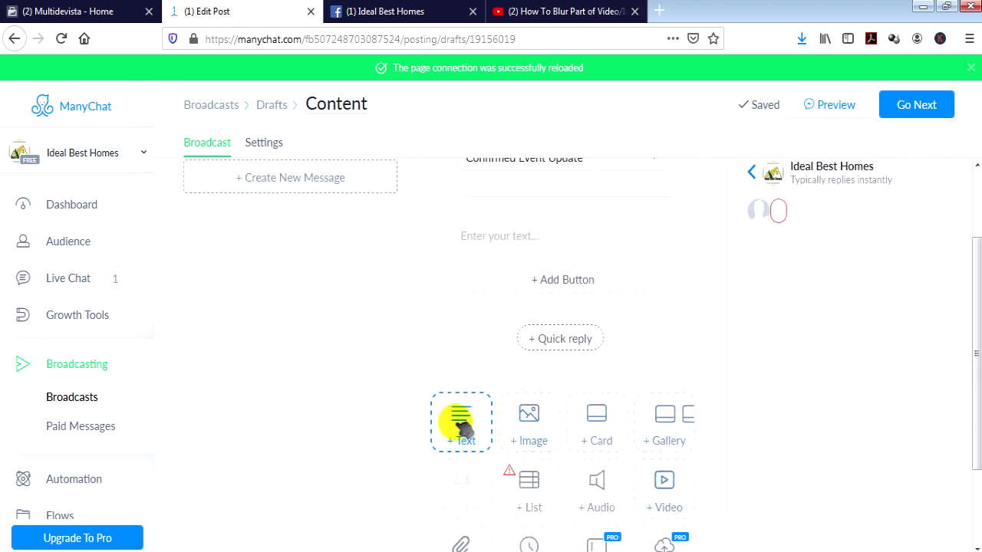
{"action": "scroll", "coordinate": [483, 516], "scroll_direction": "up", "scroll_amount": 2}
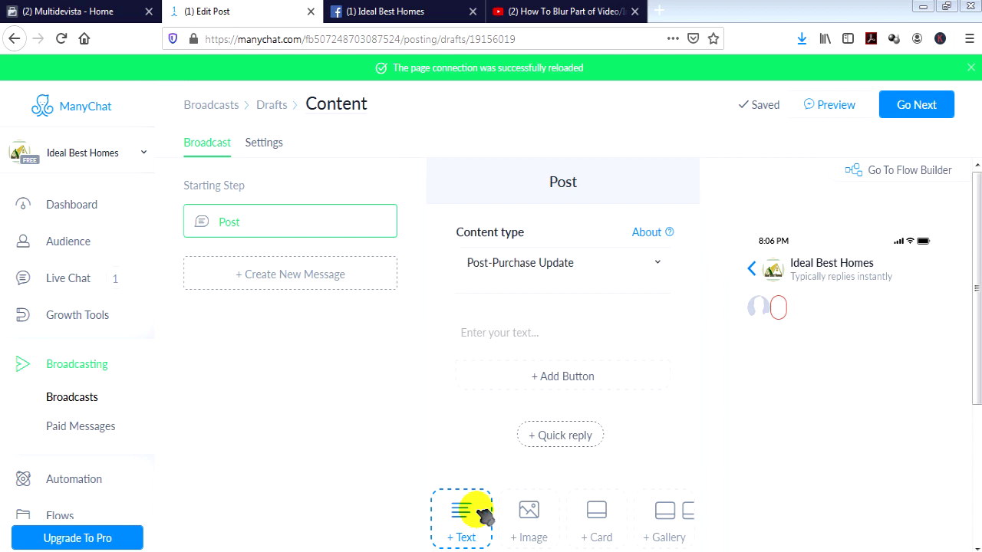
{"action": "left_click", "coordinate": [528, 512]}
Step: Write the broadcast message "Solar Powered House for Sale" with a second line "Available in Cavite and Batangas"
{"action": "left_click", "coordinate": [546, 335]}
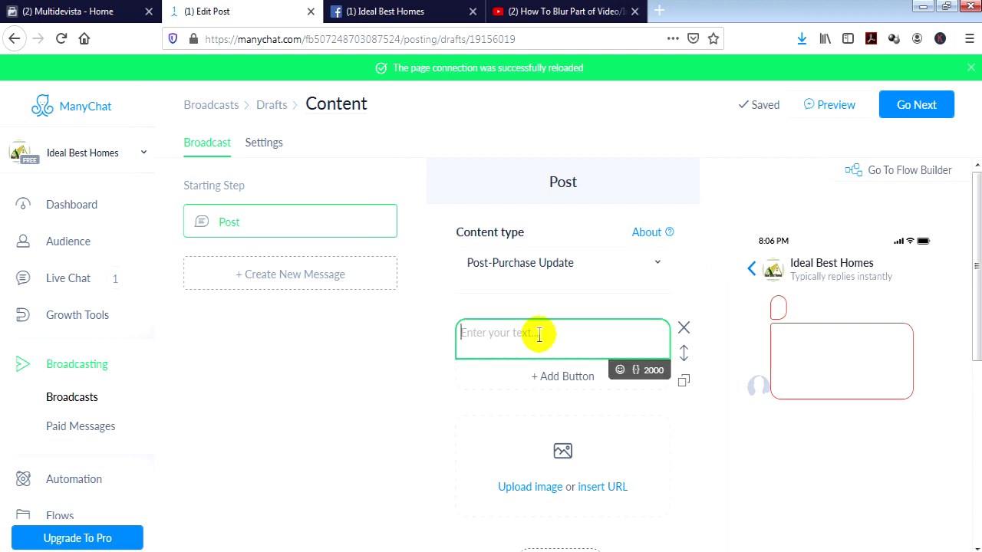
{"action": "type", "text": "Solar P"}
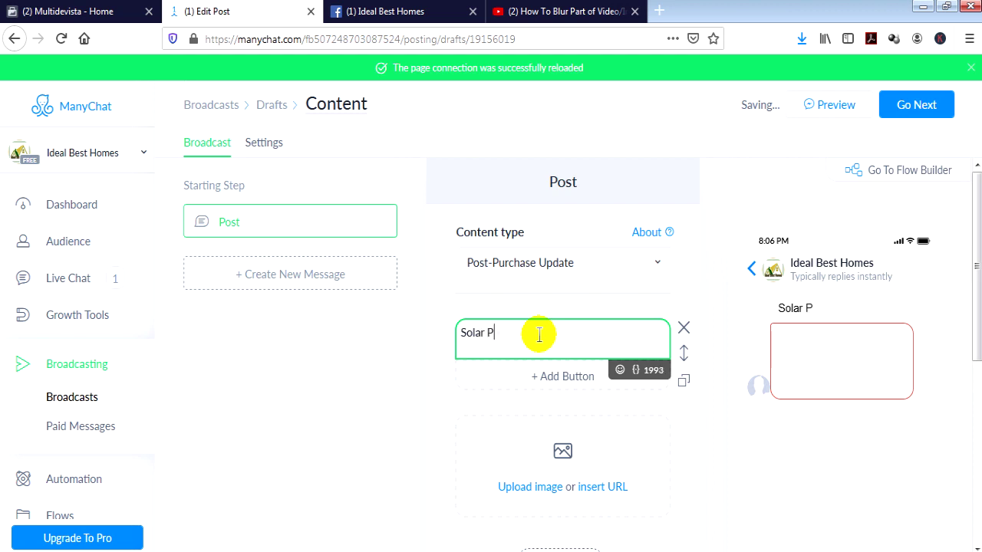
{"action": "type", "text": "owered House"}
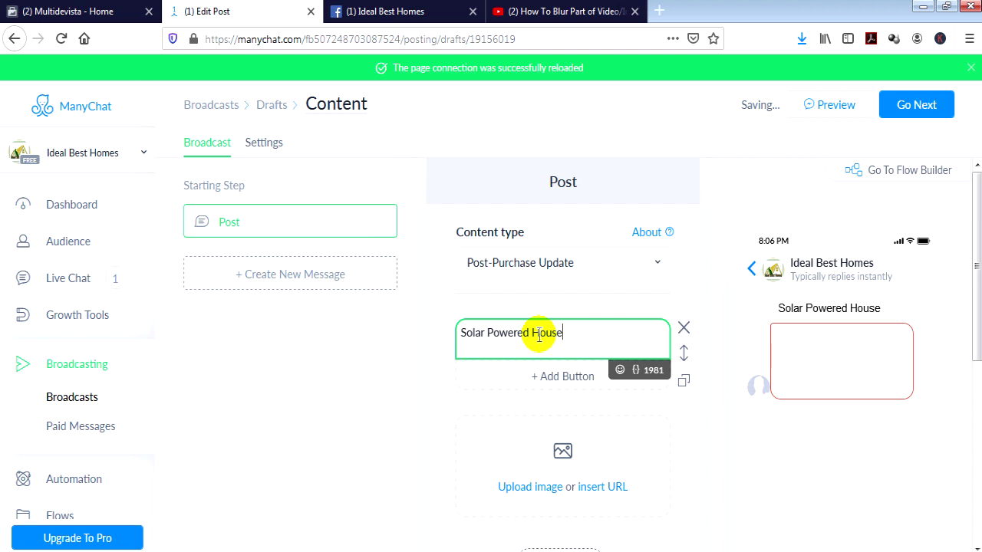
{"action": "type", "text": " for Sale"}
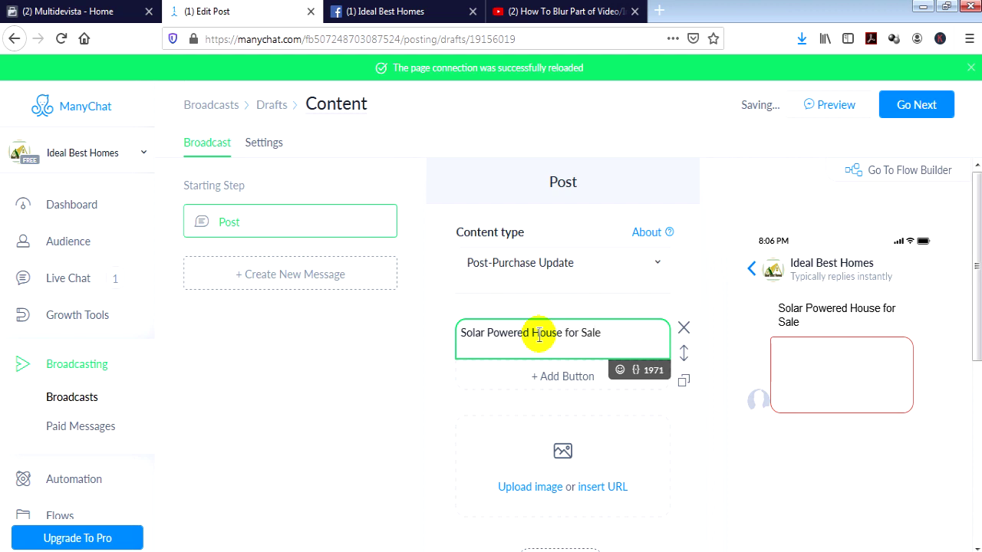
{"action": "key", "text": "Return"}
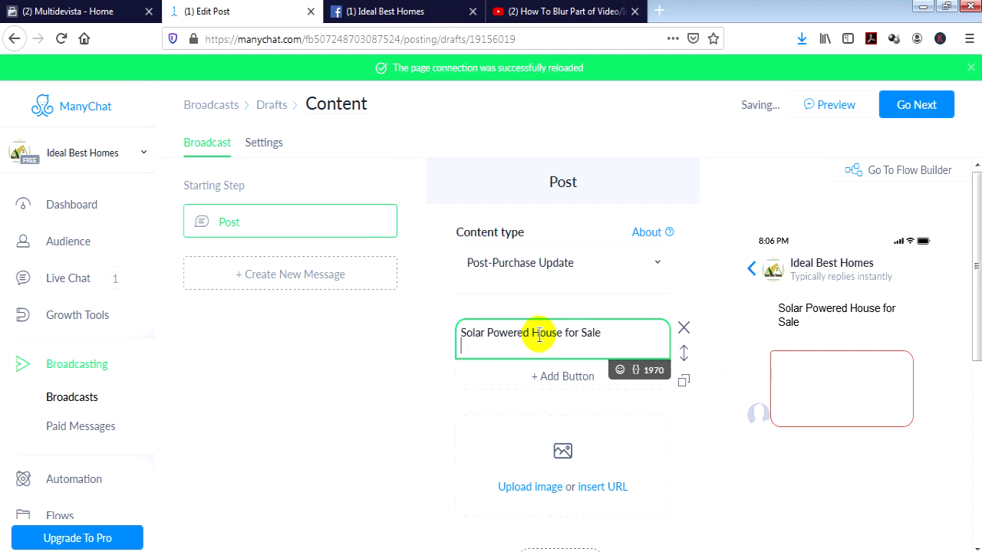
{"action": "type", "text": "Available in Cavite and B"}
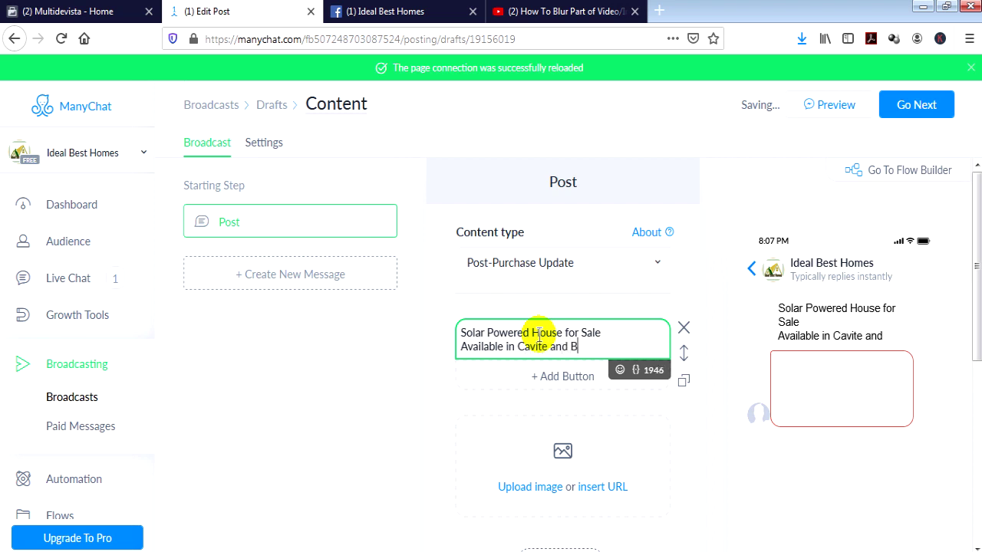
{"action": "type", "text": "atangas"}
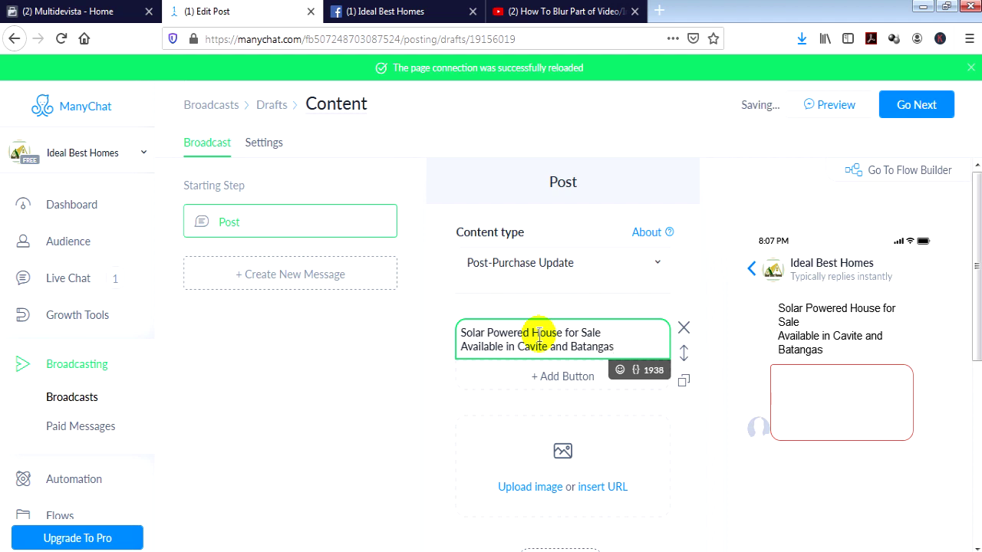
Step: End the second line with a period, leave a blank line, and add "Interested ka ba?" and "Just message us for more details." on separate lines
{"action": "type", "text": "."}
{"action": "key", "text": "Return"}
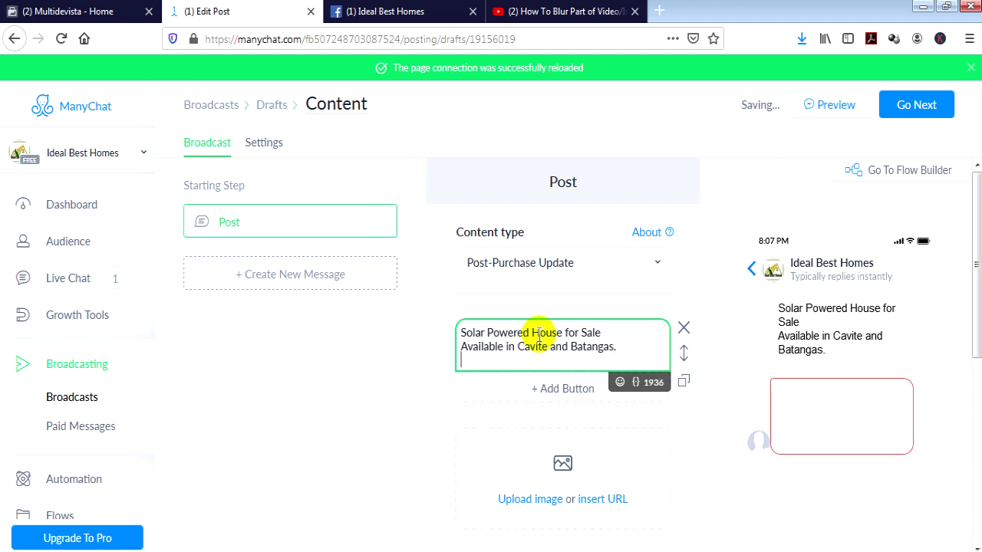
{"action": "key", "text": "Return"}
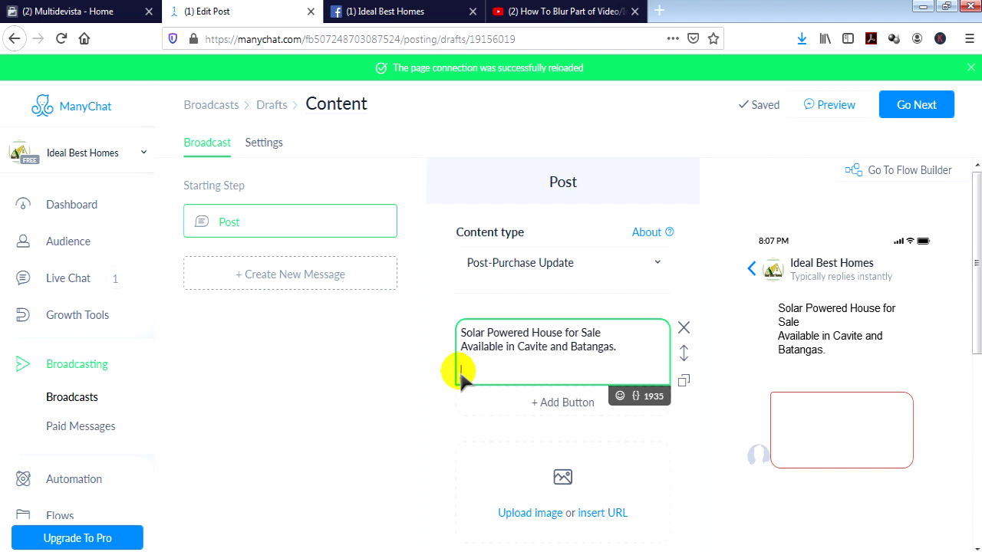
{"action": "type", "text": "Interested ka ba"}
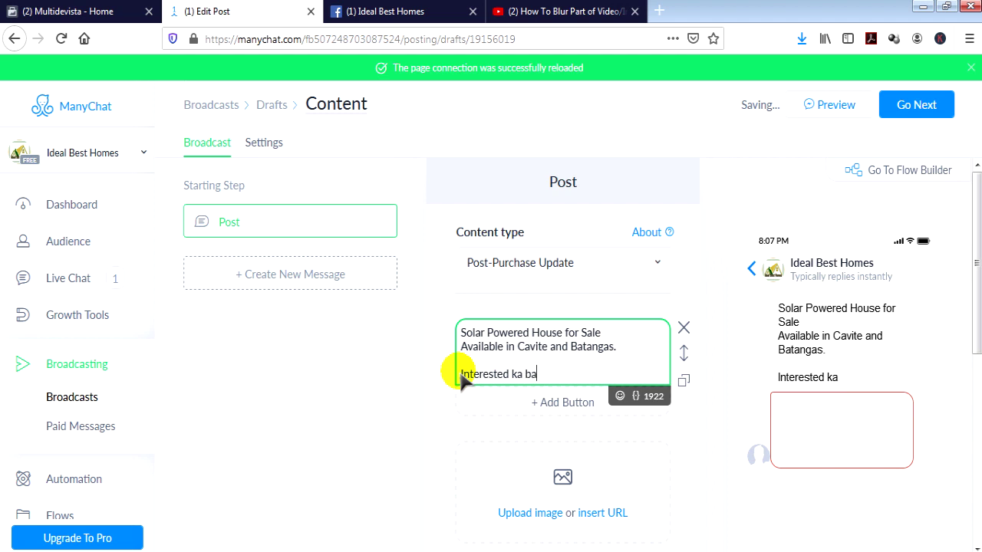
{"action": "type", "text": "?"}
{"action": "key", "text": "Return"}
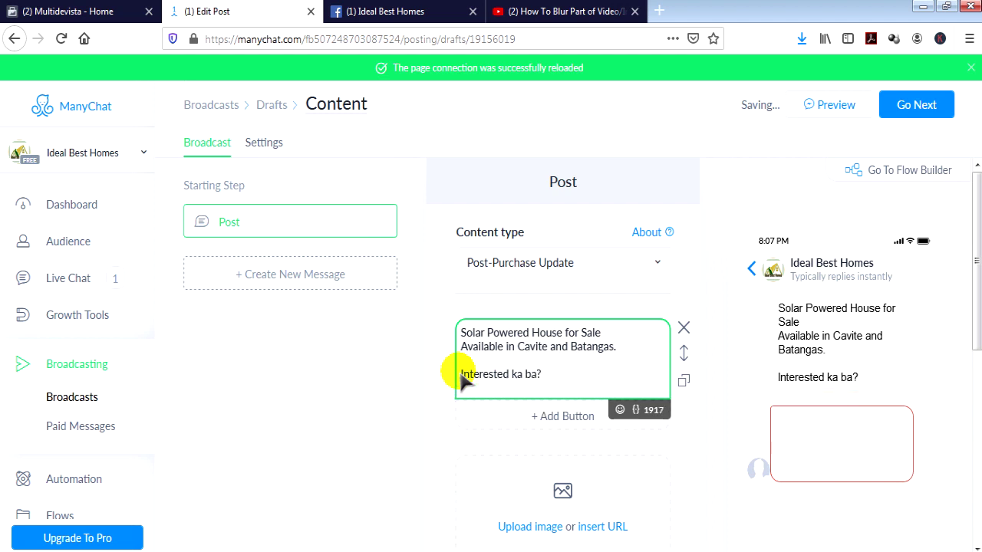
{"action": "type", "text": "Just message us for more details."}
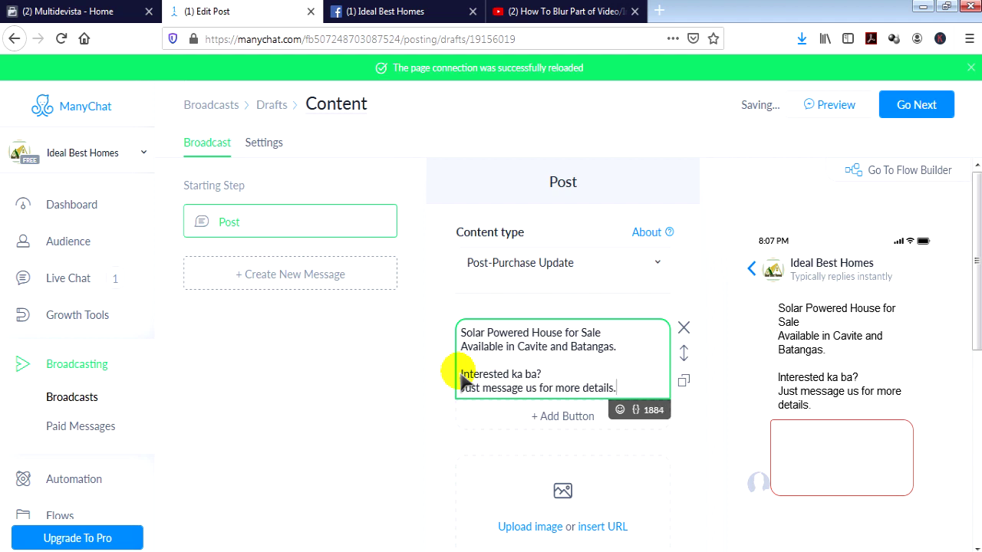
Step: Insert a loudspeaker emoji before "Solar Powered House for Sale" and a red pin emoji before "Available in Cavite and Batangas."
{"action": "left_click", "coordinate": [461, 333]}
{"action": "left_click", "coordinate": [620, 409]}
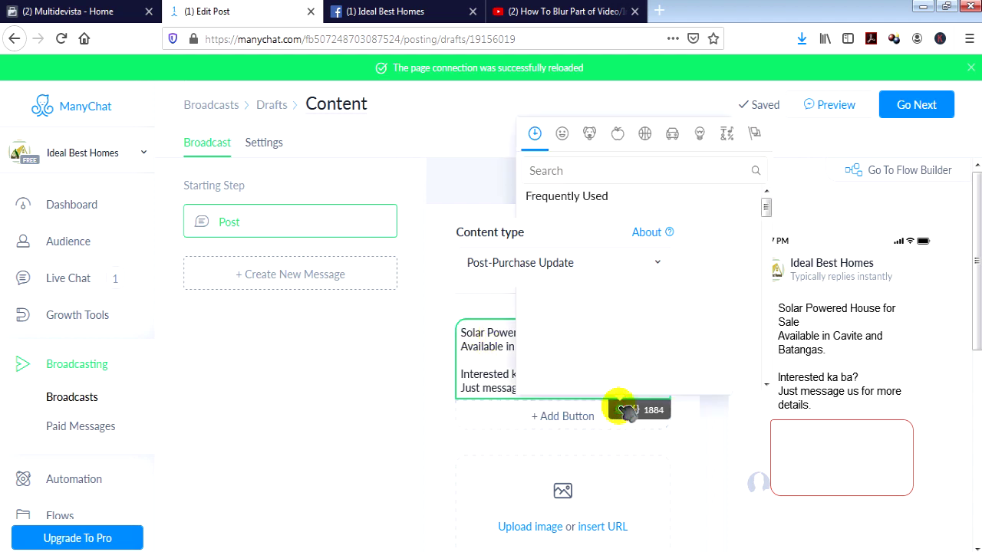
{"action": "left_click", "coordinate": [715, 221]}
{"action": "left_click", "coordinate": [485, 342]}
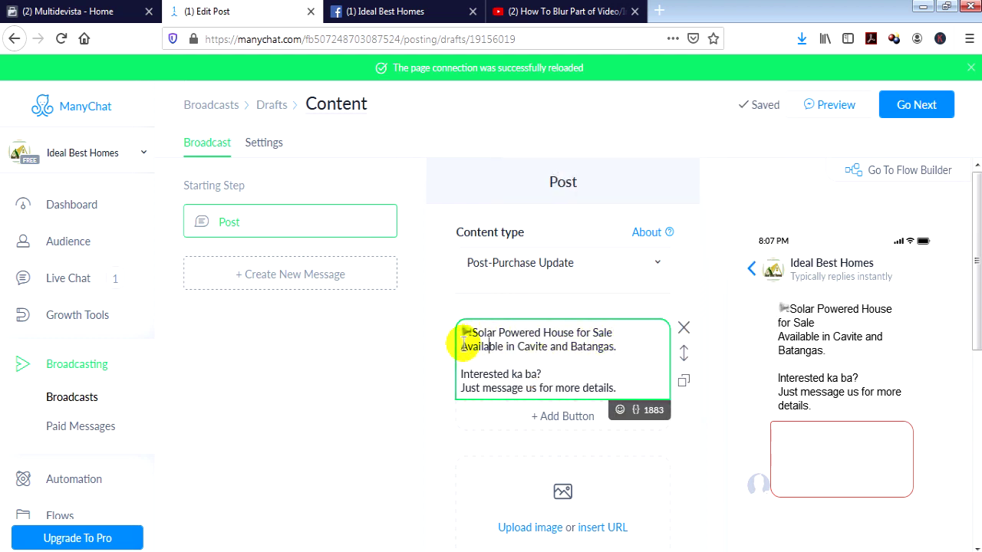
{"action": "left_click", "coordinate": [462, 346]}
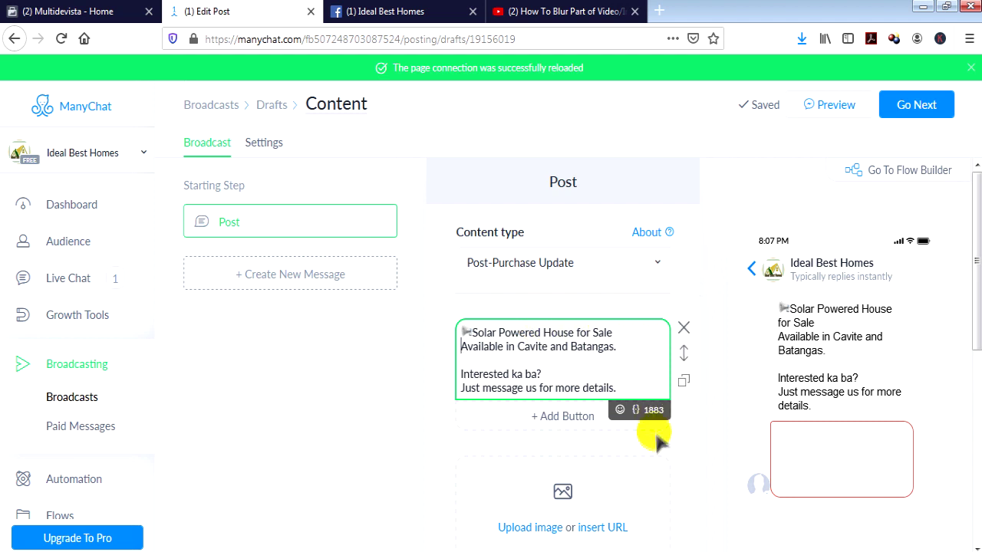
{"action": "left_click", "coordinate": [618, 411]}
{"action": "left_click", "coordinate": [587, 218]}
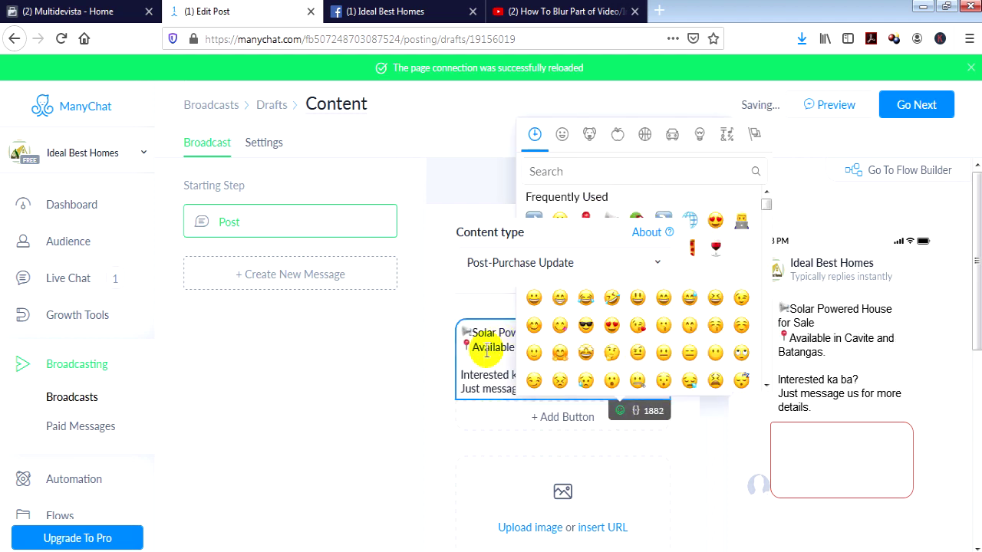
Step: Add a space and a house emoji at the end of the "Solar Powered House for Sale" line
{"action": "left_click", "coordinate": [614, 335]}
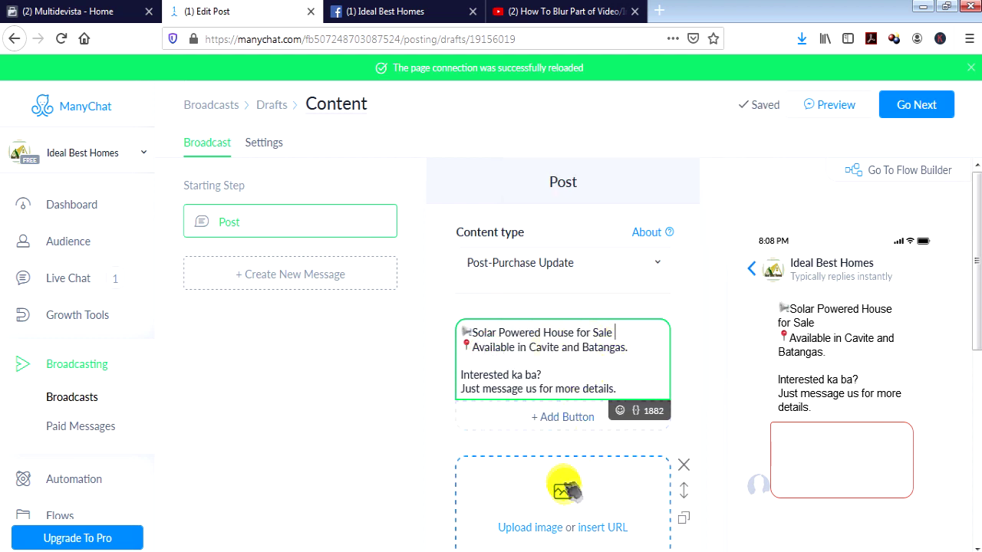
{"action": "left_click", "coordinate": [621, 411]}
{"action": "left_click", "coordinate": [636, 219]}
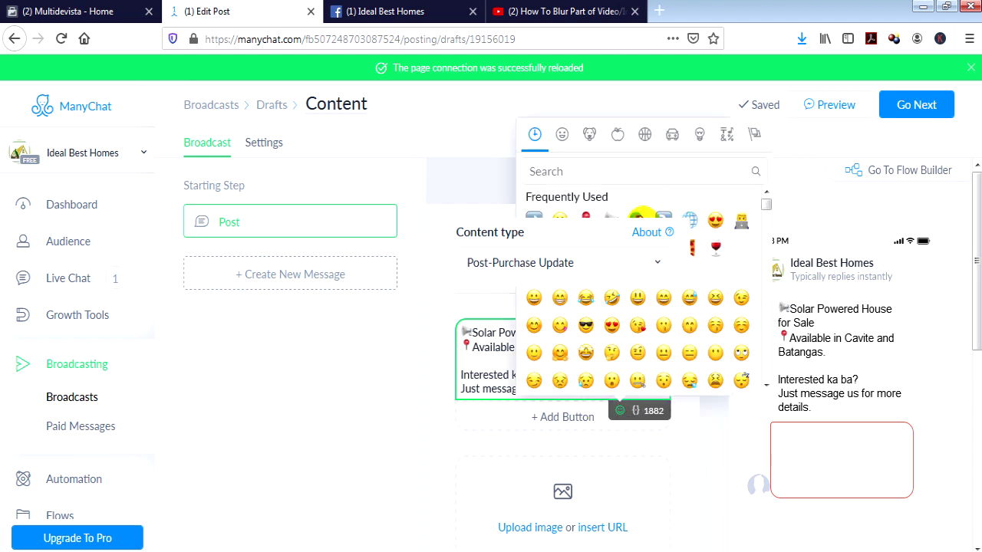
Step: Insert the First Name personalization field before the question mark in "Interested ka ba?"
{"action": "left_click", "coordinate": [497, 374]}
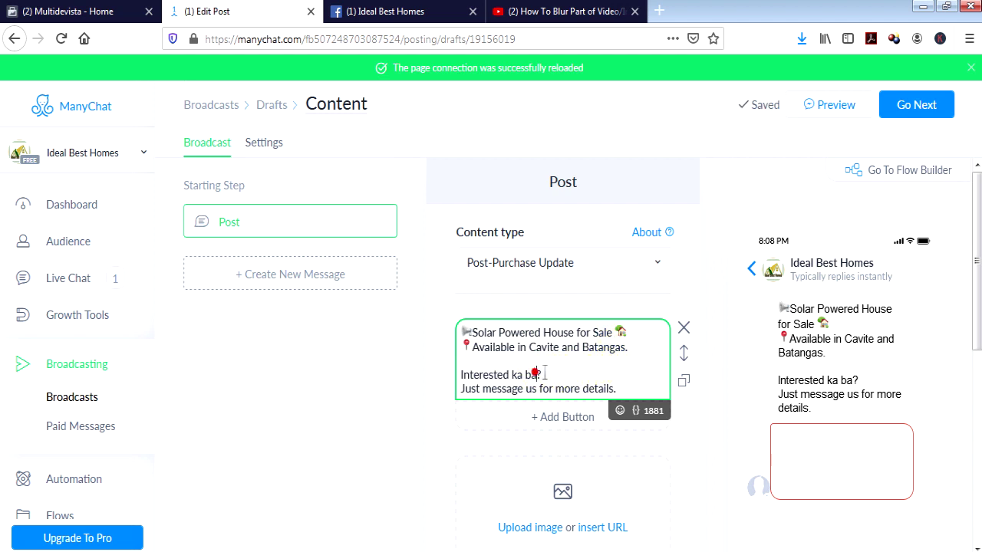
{"action": "left_click", "coordinate": [636, 411]}
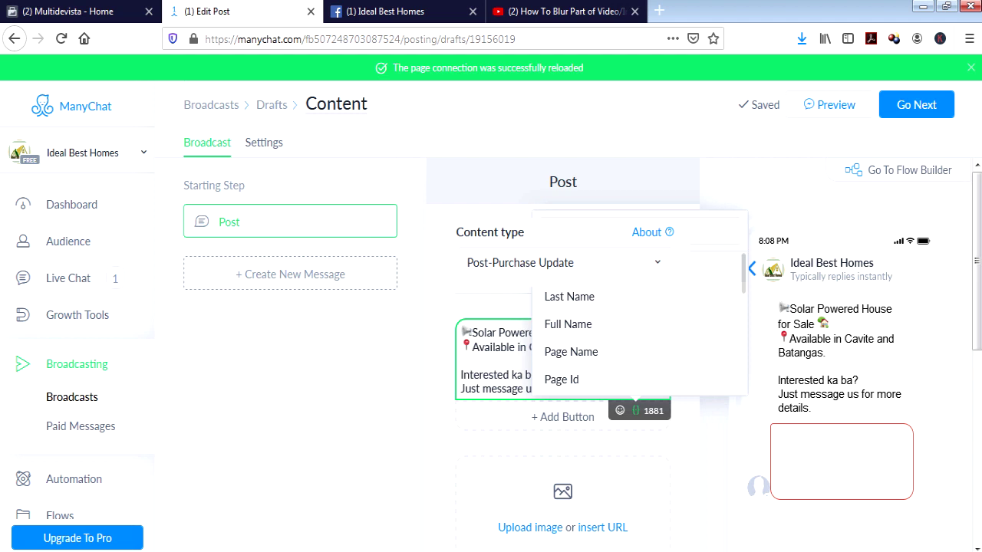
{"action": "left_click", "coordinate": [589, 285]}
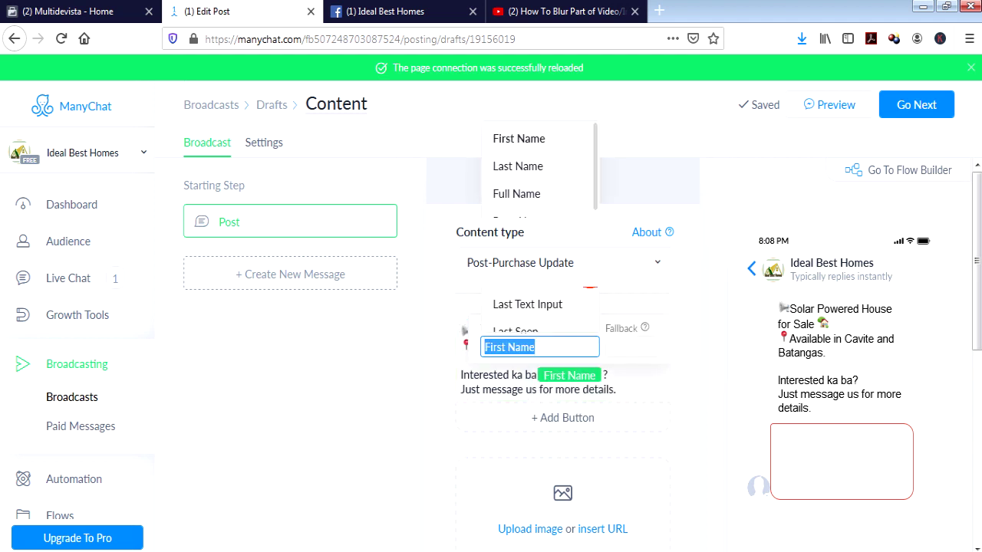
{"action": "left_click", "coordinate": [610, 376]}
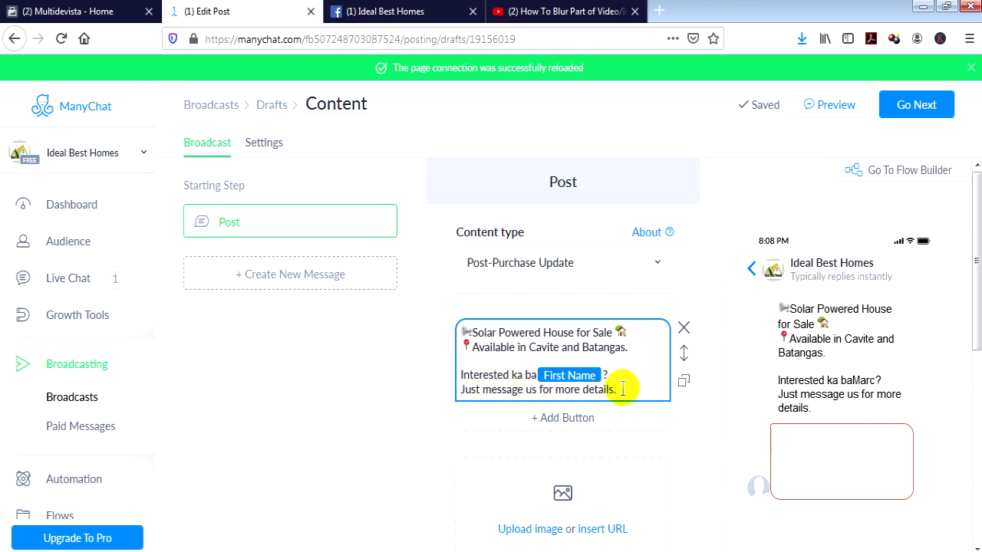
Step: Try out a button titled "More Details" beneath the message text and delete it again
{"action": "scroll", "coordinate": [591, 360], "scroll_direction": "down", "scroll_amount": 1}
{"action": "left_click", "coordinate": [560, 328]}
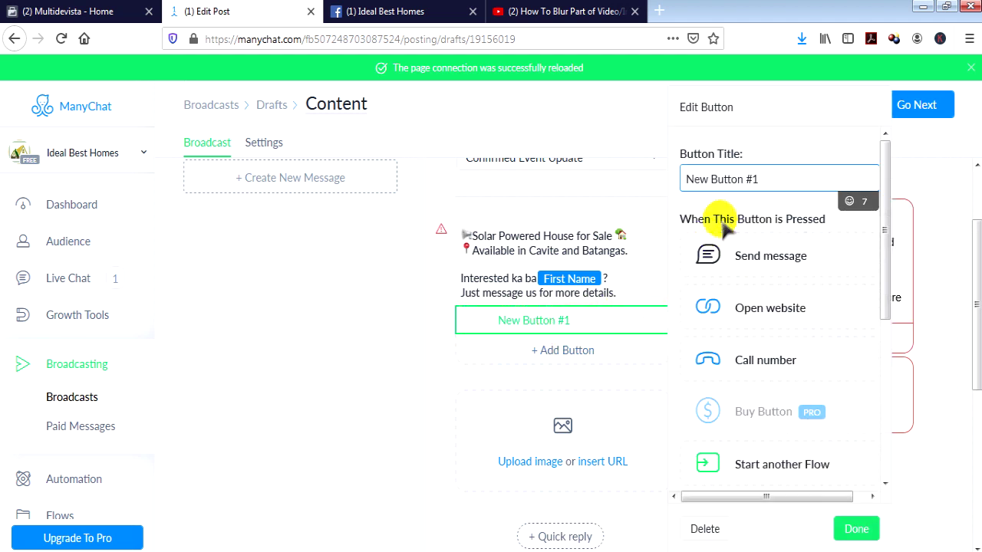
{"action": "triple_click", "coordinate": [758, 177]}
{"action": "type", "text": "Mo"}
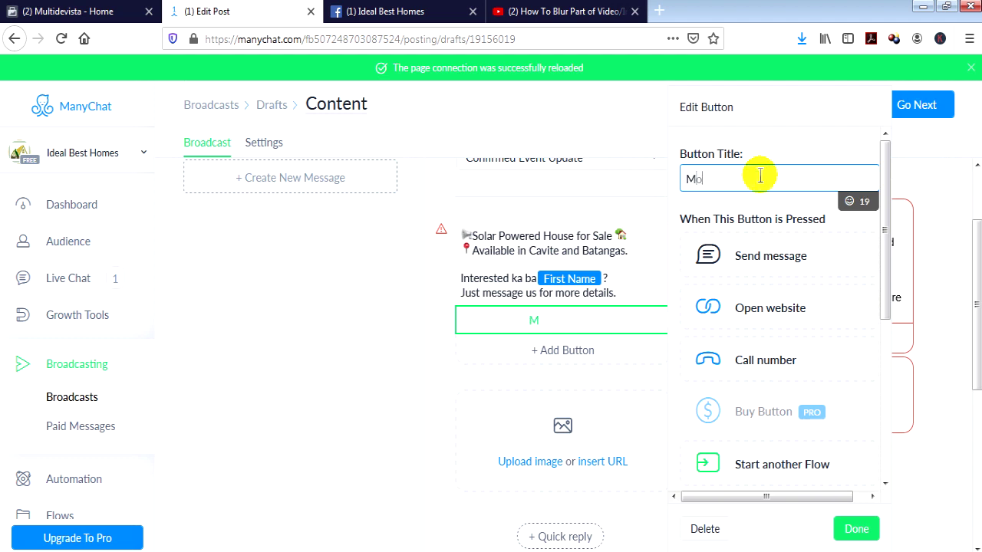
{"action": "type", "text": "re Details"}
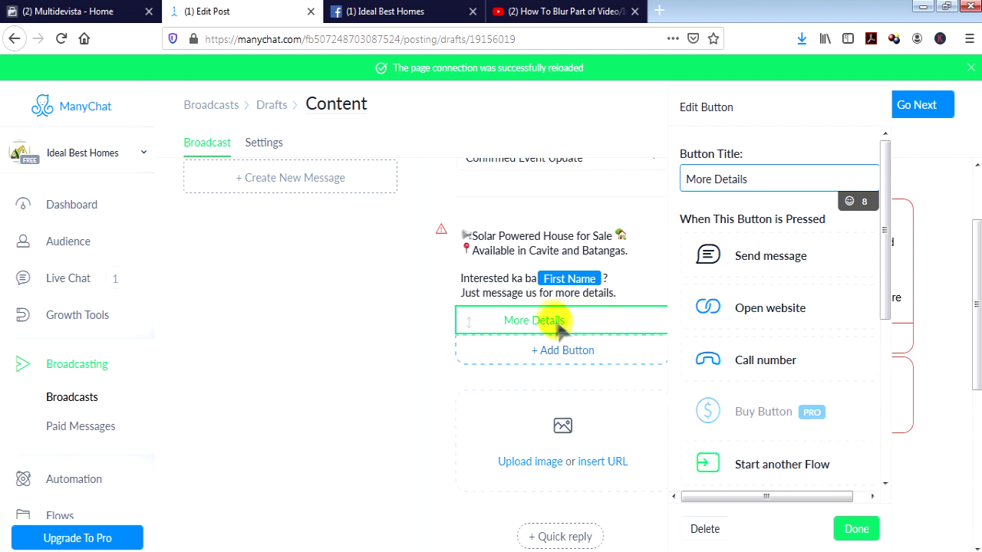
{"action": "left_click", "coordinate": [706, 529]}
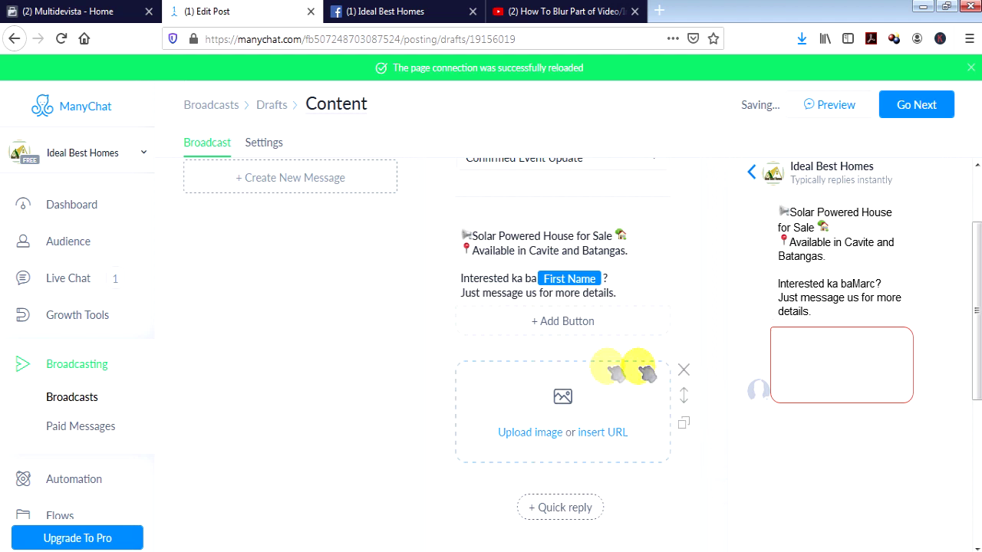
{"action": "left_click", "coordinate": [563, 399]}
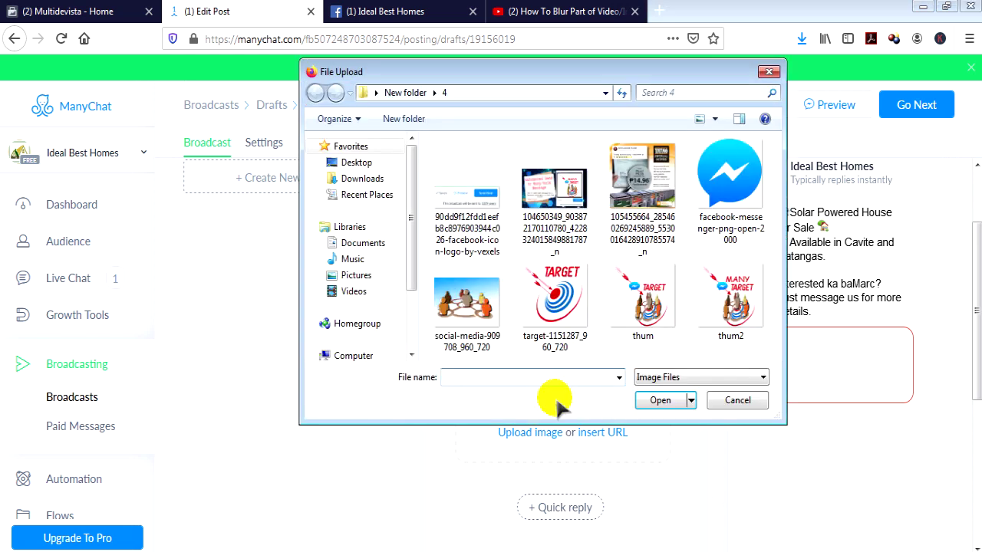
{"action": "left_click", "coordinate": [642, 172]}
{"action": "left_click", "coordinate": [655, 400]}
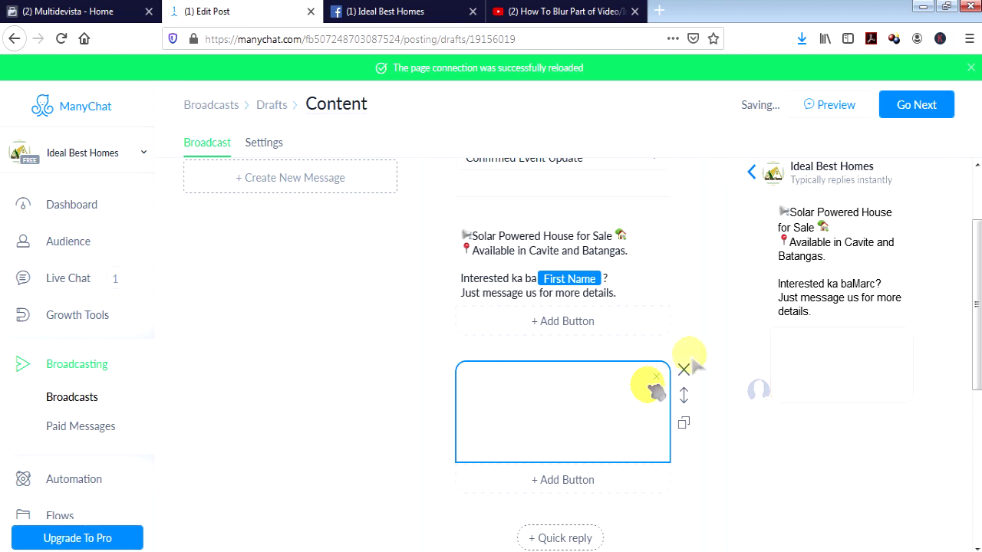
{"action": "scroll", "coordinate": [777, 252], "scroll_direction": "up", "scroll_amount": 2}
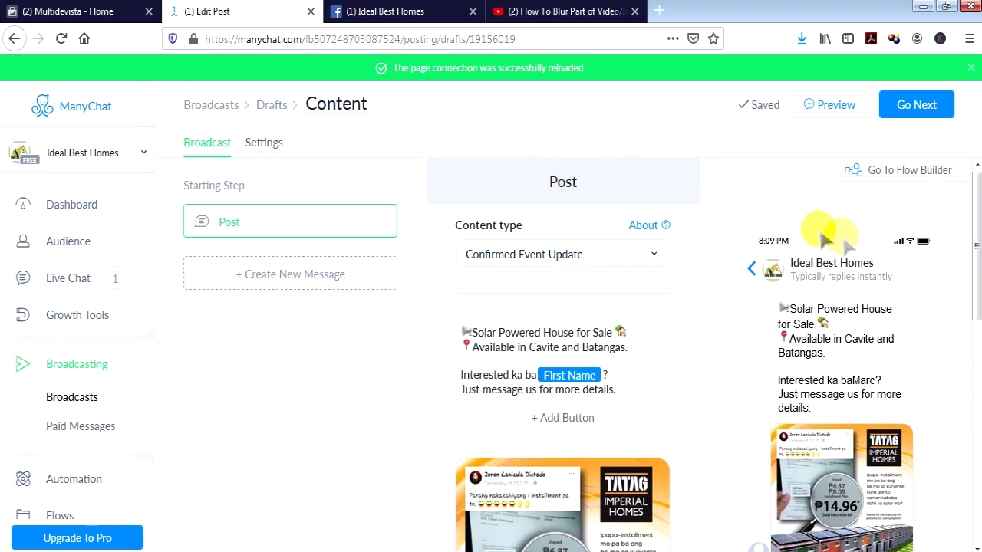
{"action": "scroll", "coordinate": [918, 454], "scroll_direction": "down", "scroll_amount": 2}
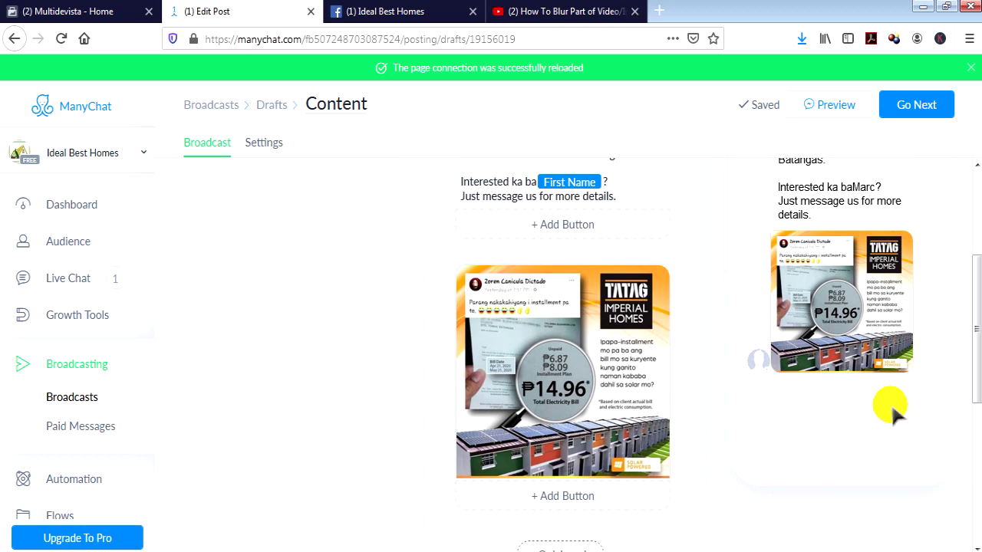
{"action": "scroll", "coordinate": [891, 402], "scroll_direction": "up", "scroll_amount": 2}
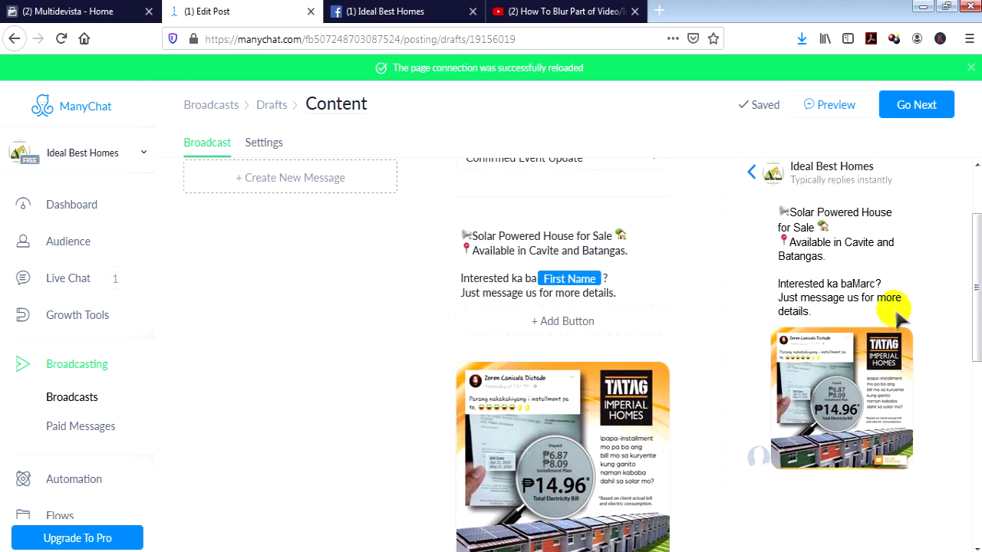
{"action": "scroll", "coordinate": [894, 308], "scroll_direction": "down", "scroll_amount": 2}
{"action": "scroll", "coordinate": [895, 316], "scroll_direction": "up", "scroll_amount": 2}
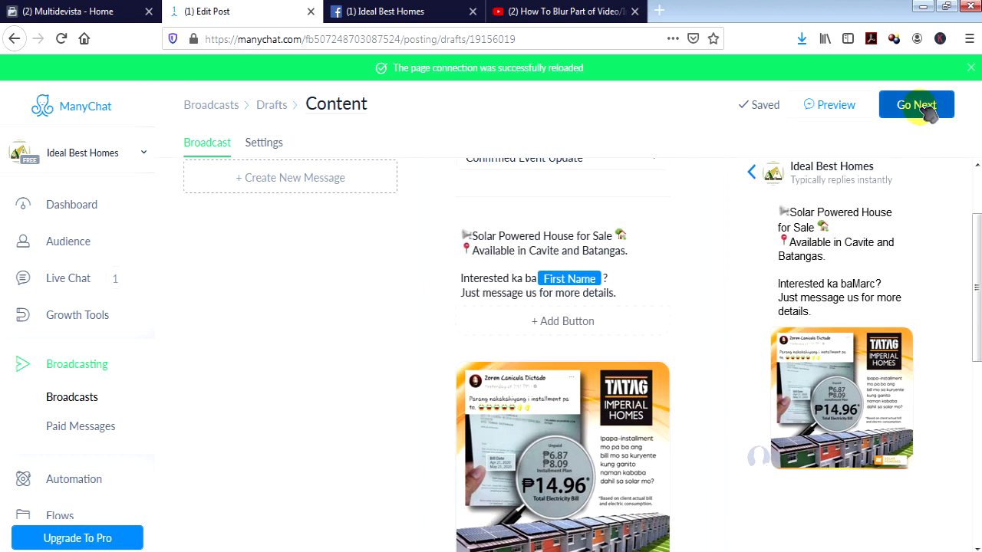
Step: Proceed to the broadcast settings and choose "Non-promotional or Mixed content (message tags applied)" as the content type
{"action": "left_click", "coordinate": [916, 105]}
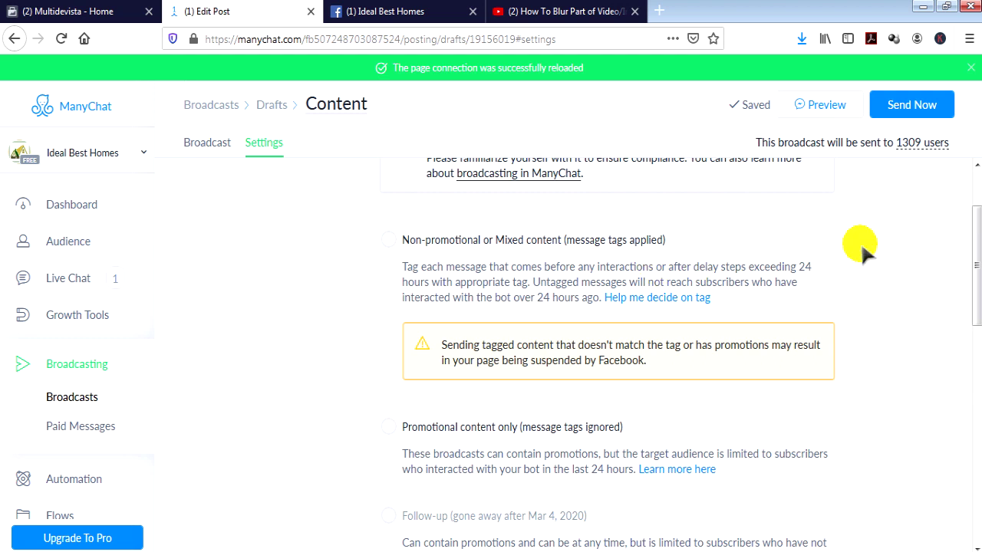
{"action": "scroll", "coordinate": [861, 242], "scroll_direction": "up", "scroll_amount": 2}
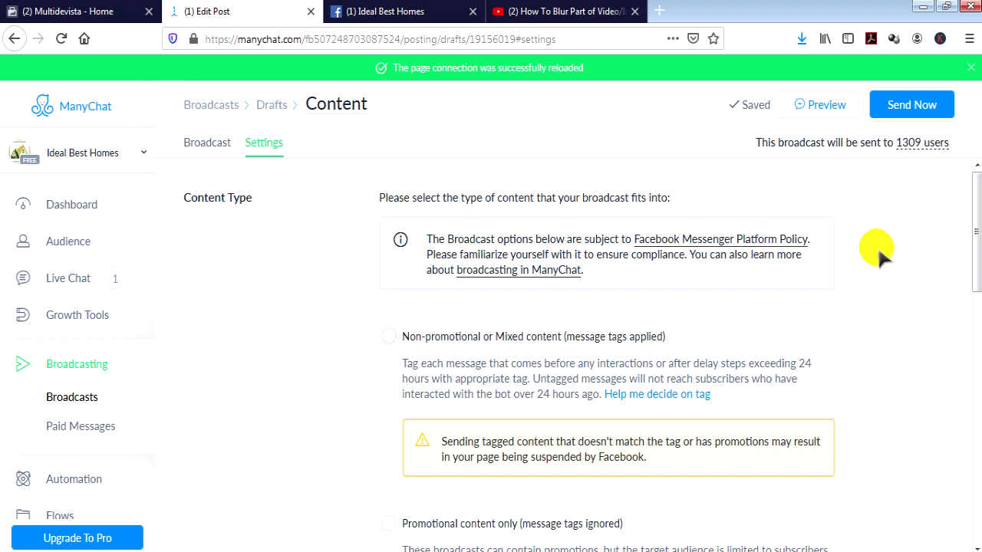
{"action": "scroll", "coordinate": [878, 246], "scroll_direction": "down", "scroll_amount": 2}
{"action": "left_click", "coordinate": [389, 240]}
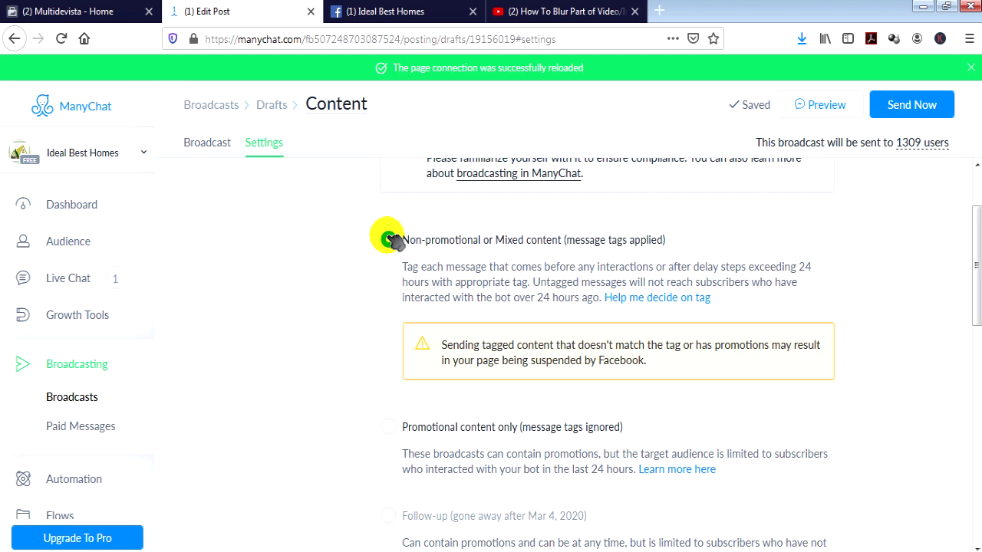
Step: Add a targeting condition to the broadcast so that Tag isn't "example tag"
{"action": "scroll", "coordinate": [389, 239], "scroll_direction": "down", "scroll_amount": 8}
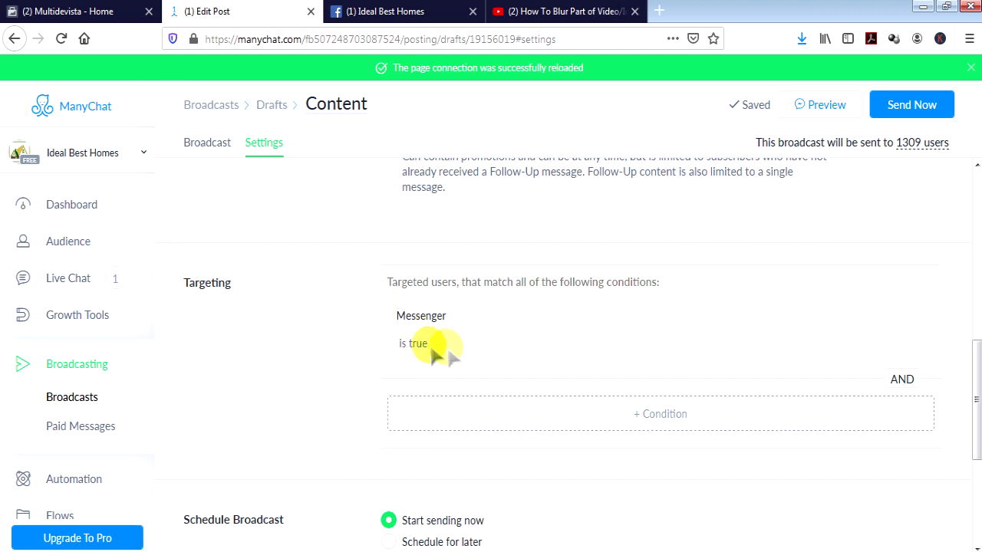
{"action": "left_click", "coordinate": [658, 422]}
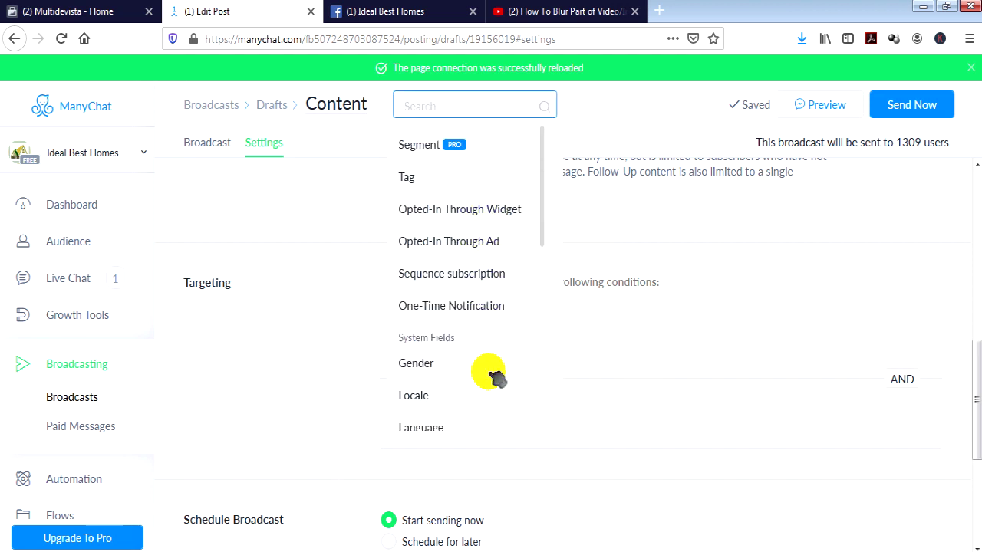
{"action": "scroll", "coordinate": [491, 373], "scroll_direction": "down", "scroll_amount": 2}
{"action": "scroll", "coordinate": [491, 372], "scroll_direction": "up", "scroll_amount": 2}
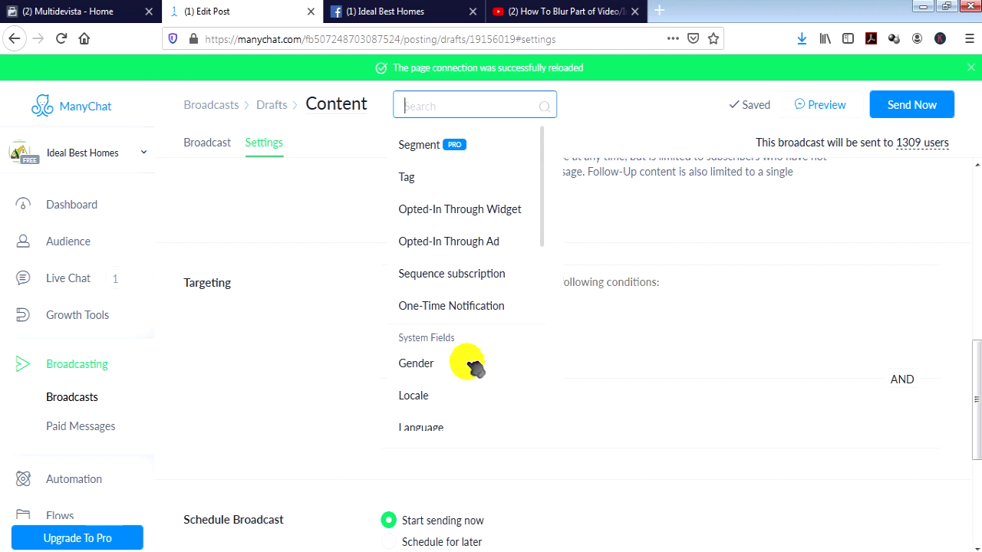
{"action": "left_click", "coordinate": [470, 175]}
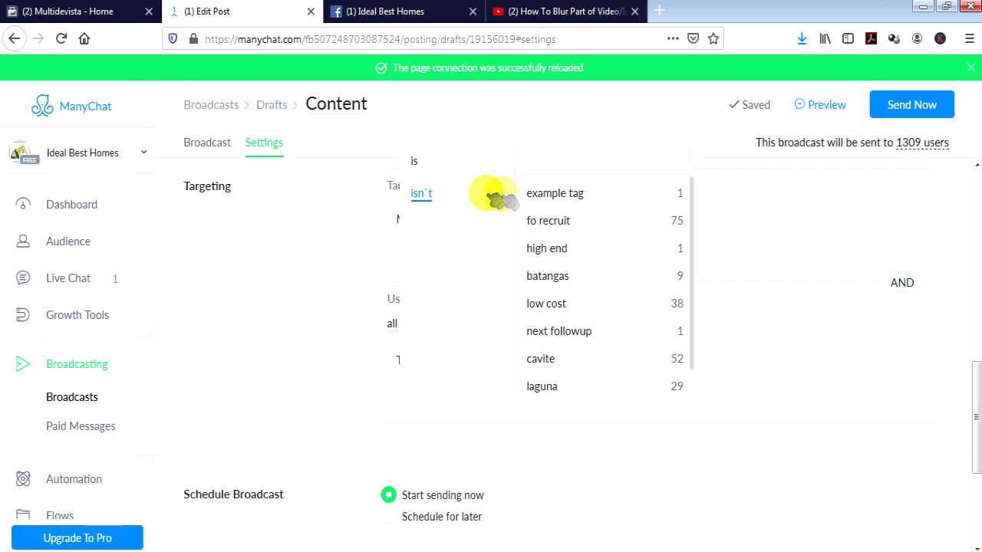
{"action": "left_click", "coordinate": [541, 196]}
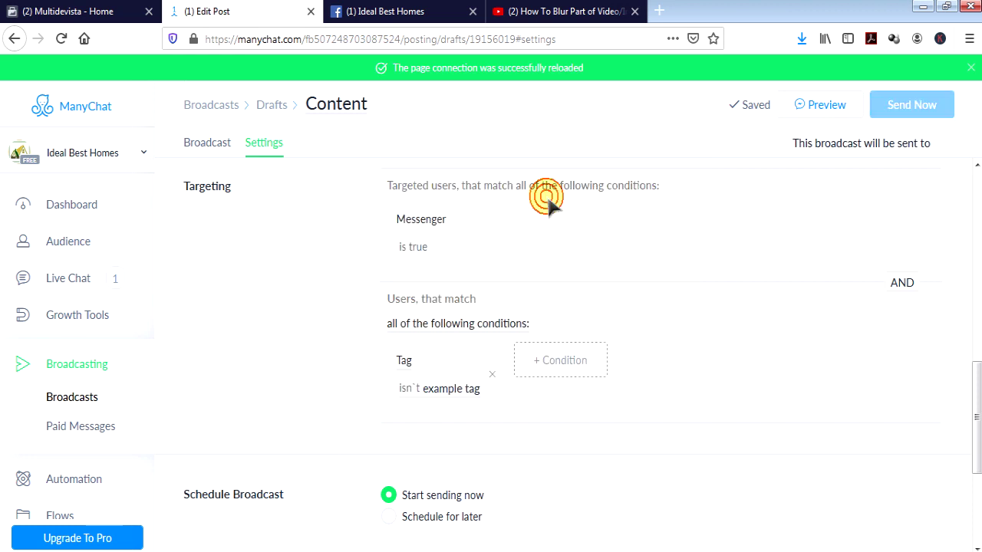
Step: Add two more targeting conditions to the broadcast: Tag isn't "fo recruit" and Tag isn't "laguna"
{"action": "left_click", "coordinate": [564, 361]}
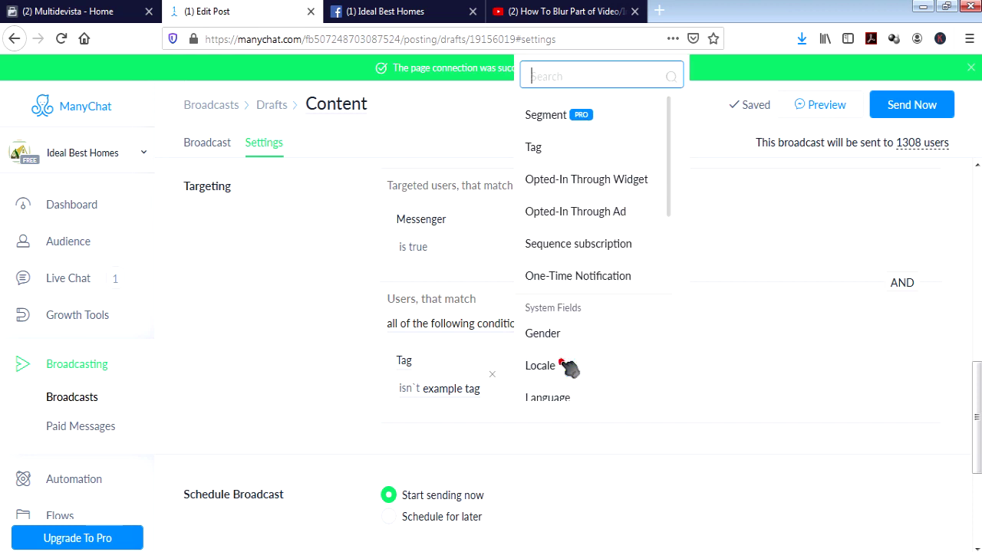
{"action": "left_click", "coordinate": [575, 149]}
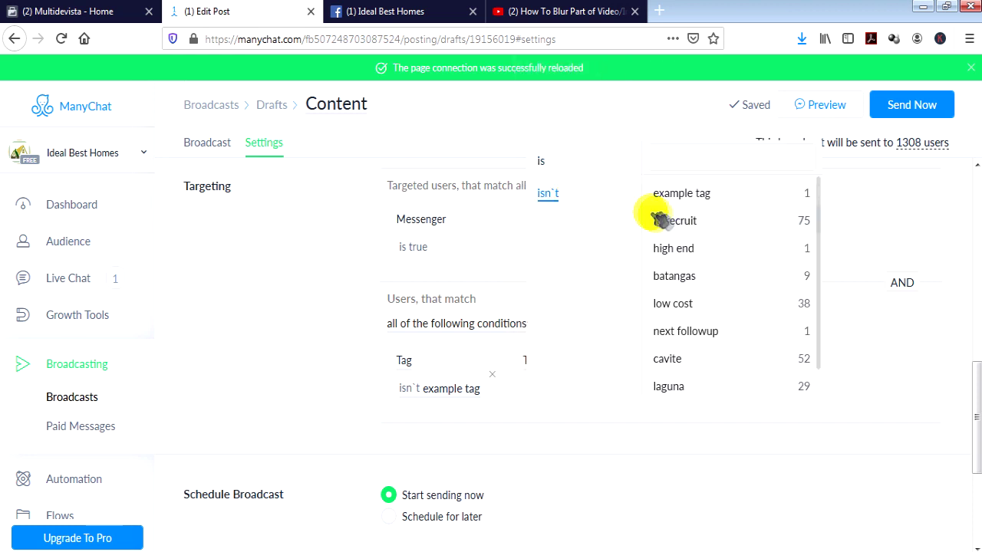
{"action": "left_click", "coordinate": [685, 220]}
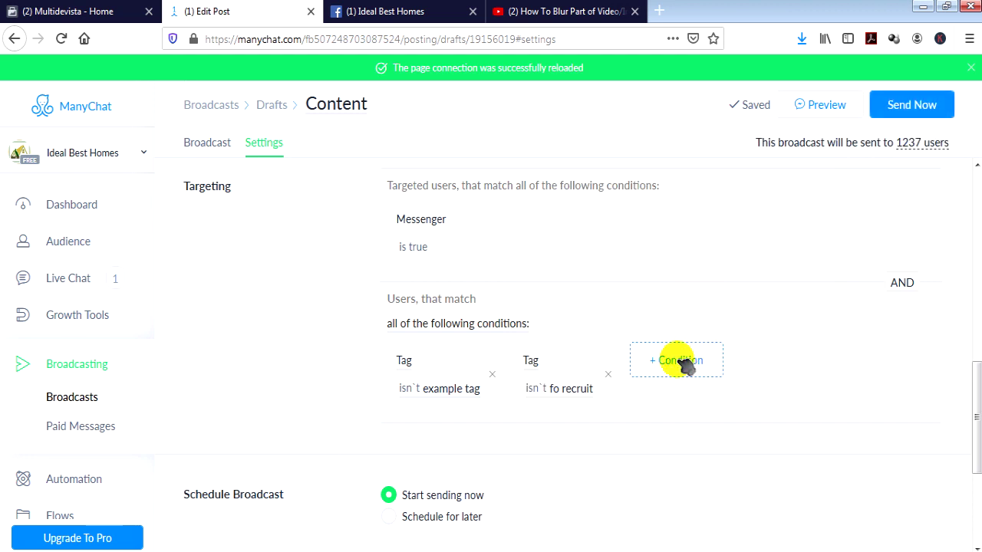
{"action": "left_click", "coordinate": [676, 361]}
{"action": "left_click", "coordinate": [664, 150]}
{"action": "left_click", "coordinate": [671, 193]}
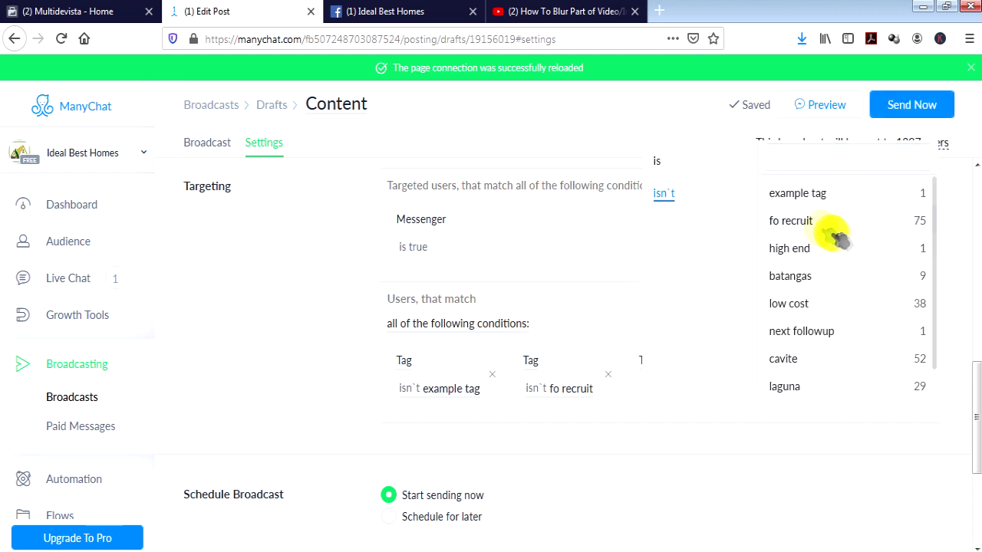
{"action": "scroll", "coordinate": [806, 337], "scroll_direction": "down", "scroll_amount": 1}
{"action": "left_click", "coordinate": [801, 357]}
Step: Add targeting conditions so that Tag isn't "dont include" and Tag isn't "low cost"
{"action": "left_click", "coordinate": [805, 362]}
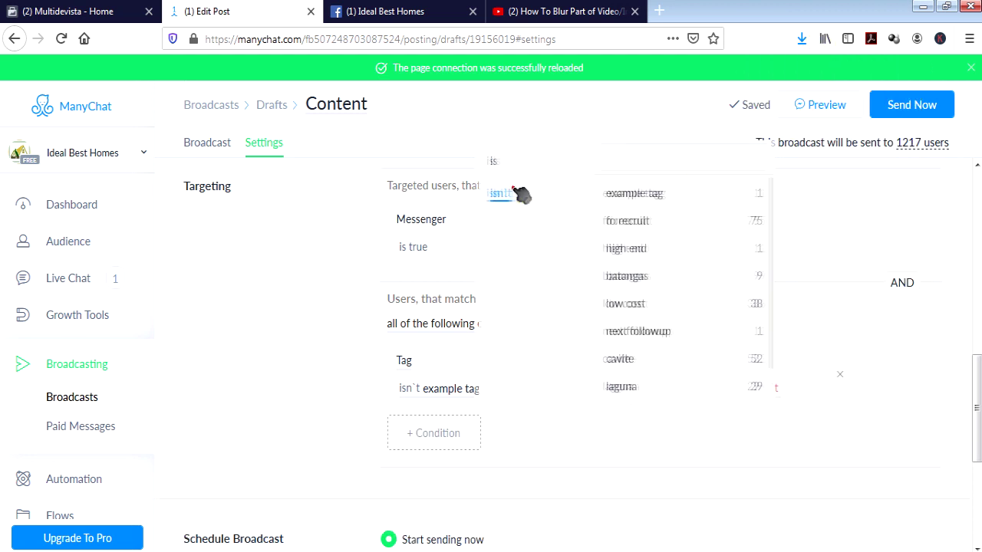
{"action": "scroll", "coordinate": [664, 380], "scroll_direction": "down", "scroll_amount": 1}
{"action": "left_click", "coordinate": [664, 383]}
{"action": "left_click", "coordinate": [434, 433]}
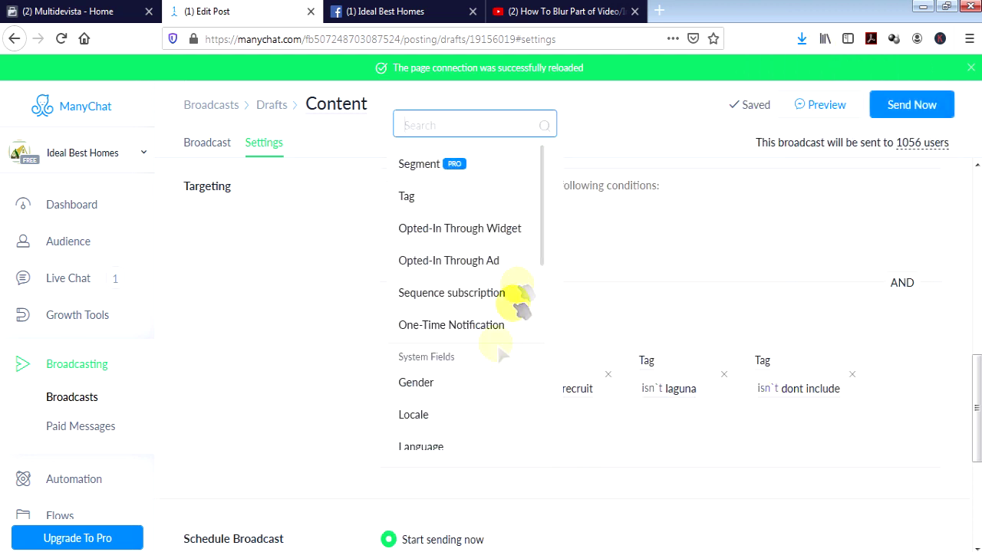
{"action": "left_click", "coordinate": [464, 198]}
{"action": "left_click", "coordinate": [425, 265]}
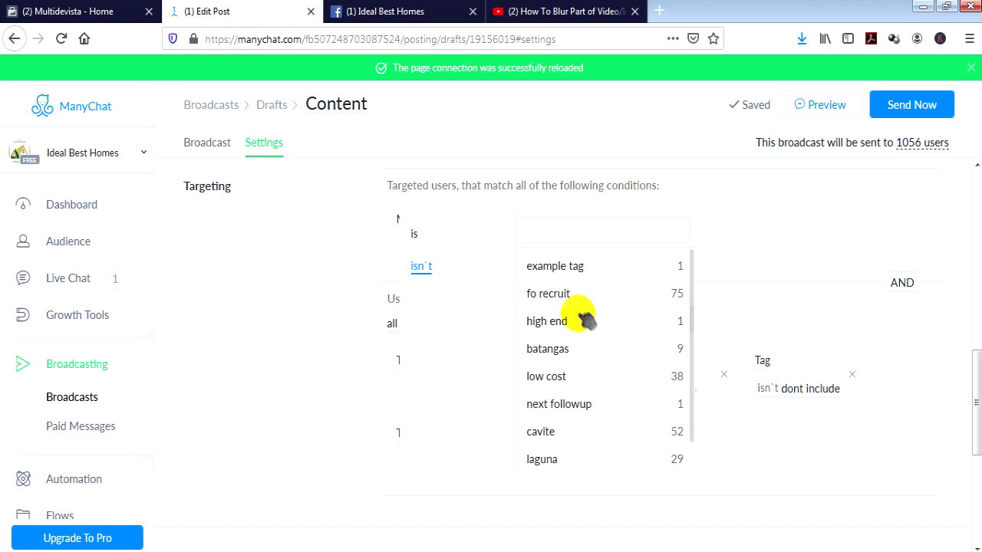
{"action": "left_click", "coordinate": [581, 377]}
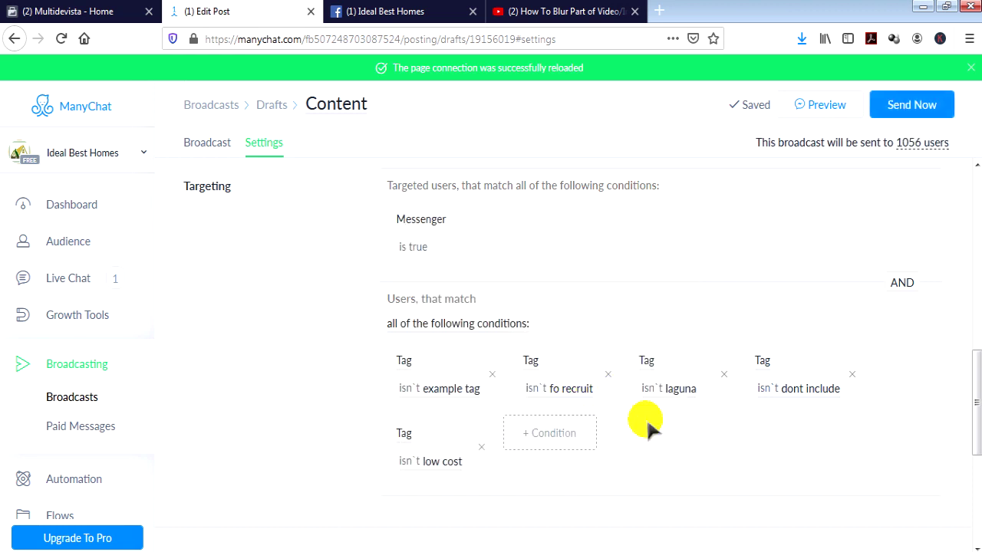
Step: Try out the "Schedule for later" option and its date and time picker, and set the broadcast to "Start sending now"
{"action": "scroll", "coordinate": [647, 423], "scroll_direction": "down", "scroll_amount": 3}
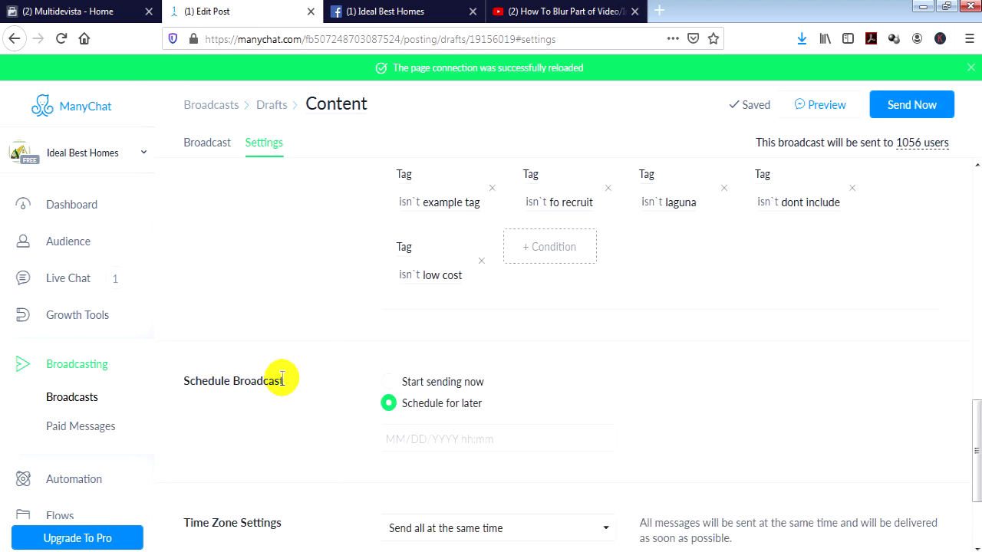
{"action": "left_click", "coordinate": [389, 382]}
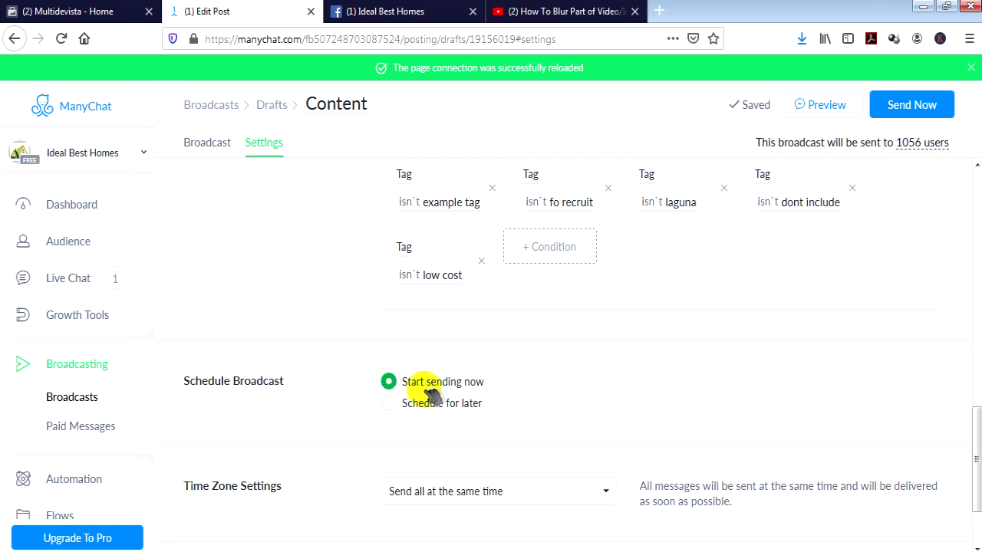
{"action": "left_click", "coordinate": [389, 404]}
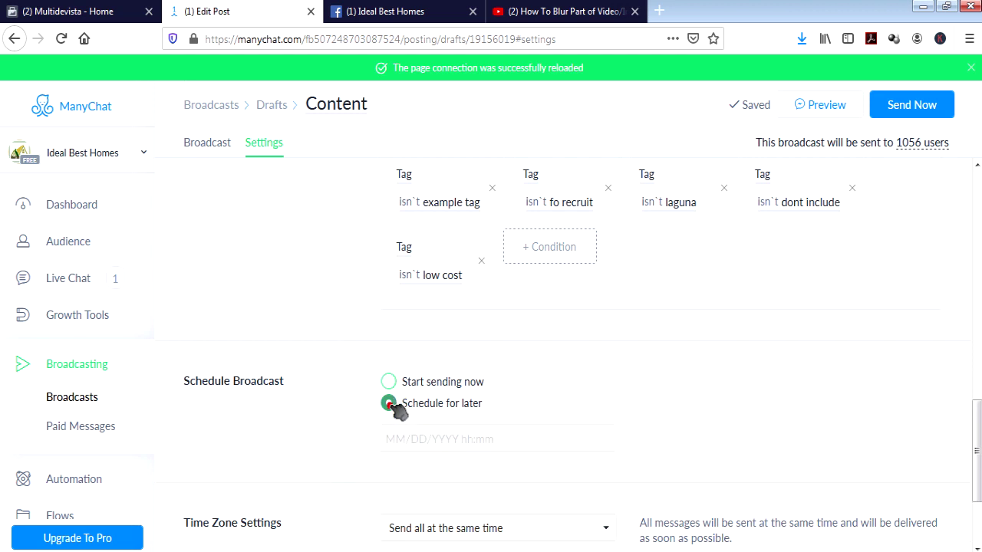
{"action": "left_click", "coordinate": [434, 442]}
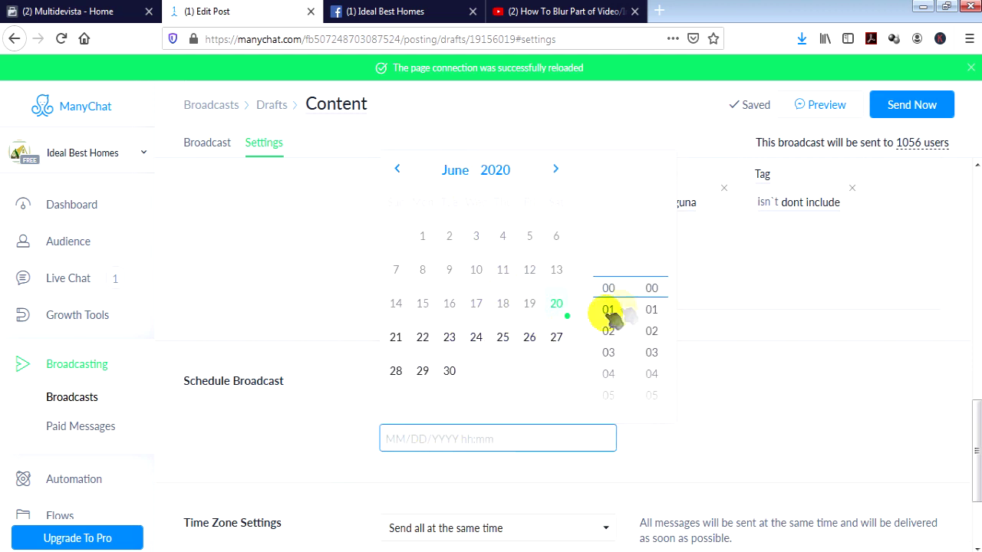
{"action": "left_click", "coordinate": [714, 374]}
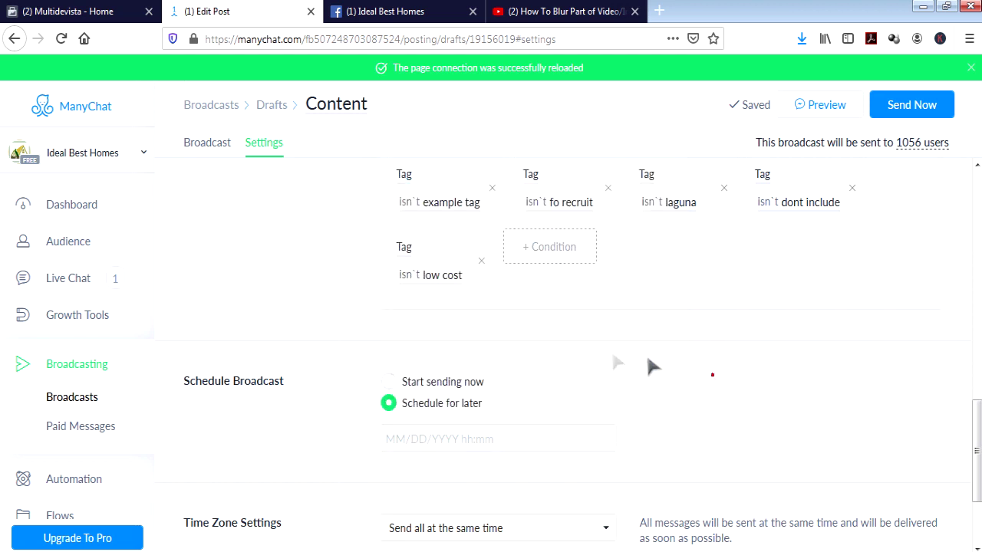
{"action": "left_click", "coordinate": [389, 378]}
Step: Set the time zone settings to "Limit sending time" with delivery hours from 21:00 to 5:00
{"action": "scroll", "coordinate": [484, 347], "scroll_direction": "down", "scroll_amount": 2}
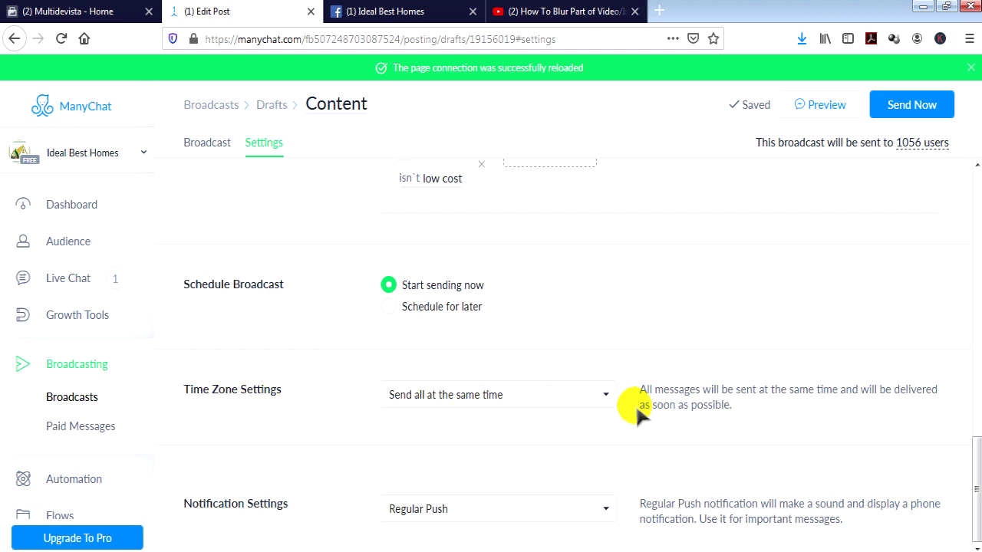
{"action": "left_click", "coordinate": [562, 393]}
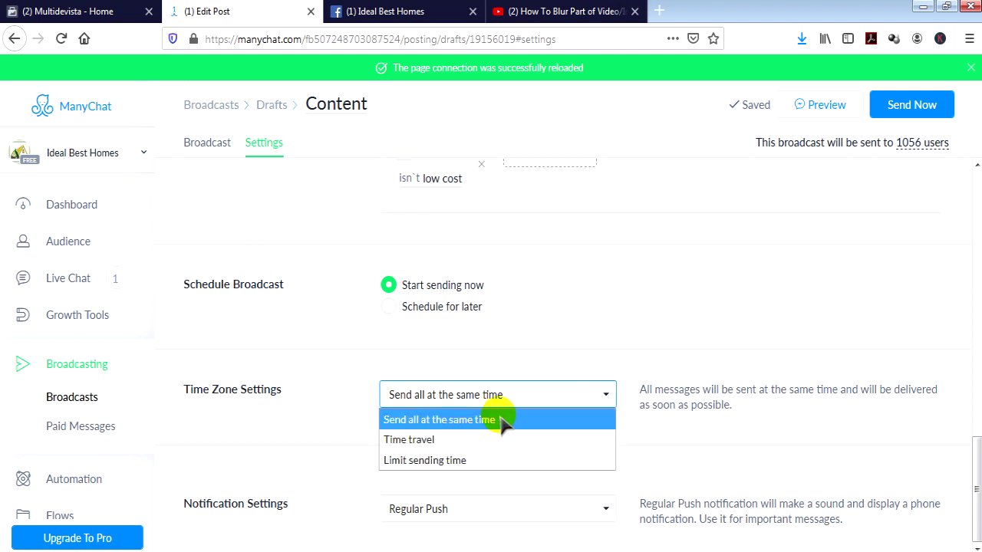
{"action": "left_click", "coordinate": [463, 459]}
{"action": "left_click", "coordinate": [465, 429]}
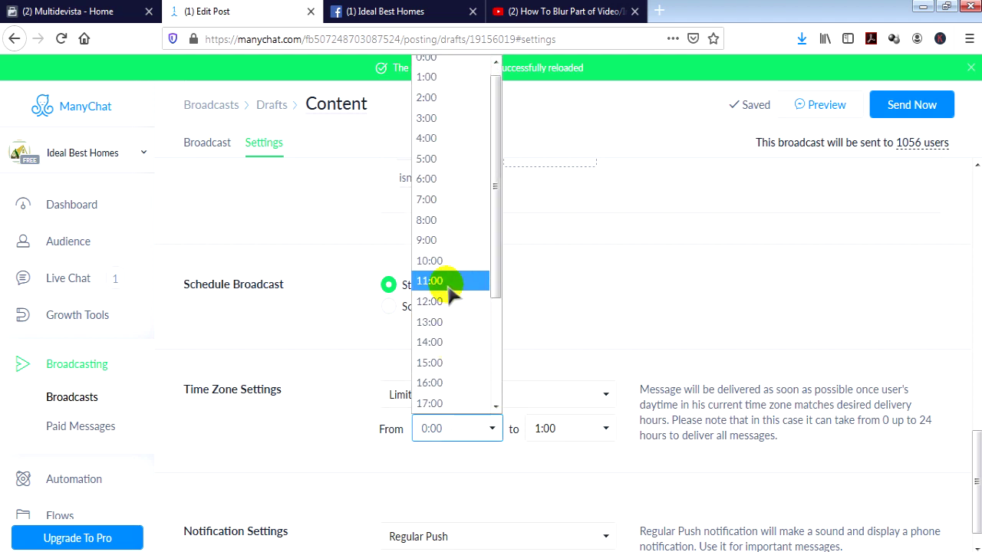
{"action": "left_click", "coordinate": [448, 288]}
{"action": "left_click", "coordinate": [450, 429]}
{"action": "scroll", "coordinate": [455, 368], "scroll_direction": "down", "scroll_amount": 1}
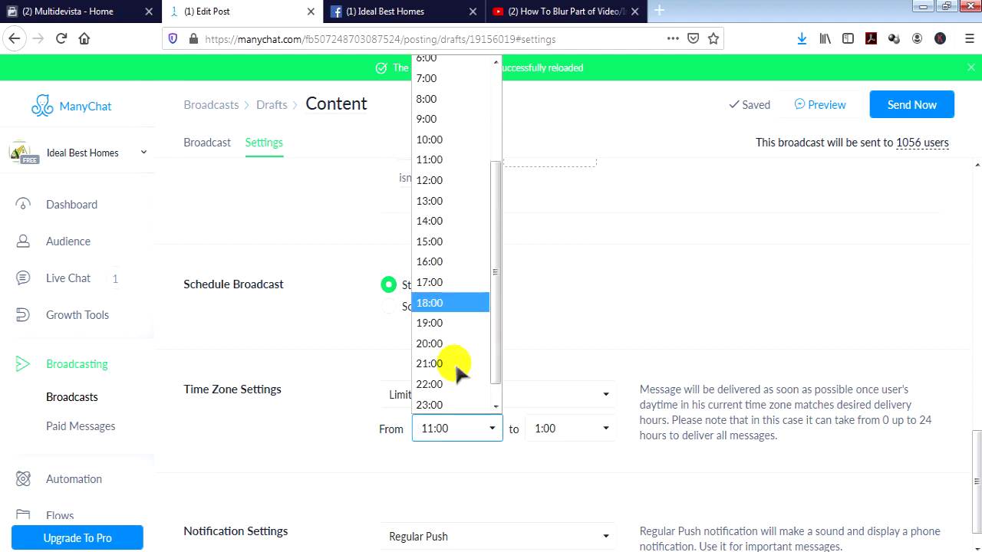
{"action": "left_click", "coordinate": [453, 363]}
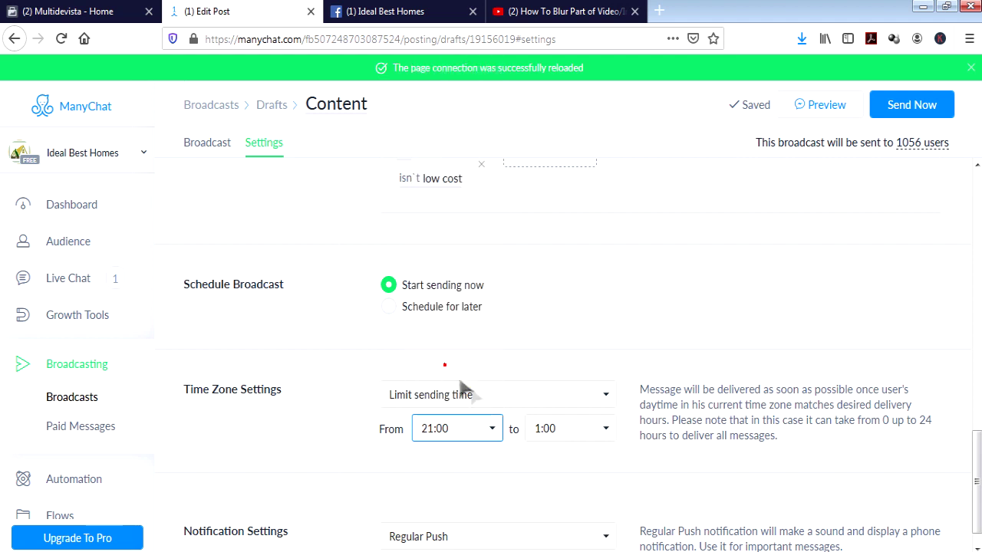
{"action": "left_click", "coordinate": [563, 427]}
{"action": "scroll", "coordinate": [576, 268], "scroll_direction": "up", "scroll_amount": 1}
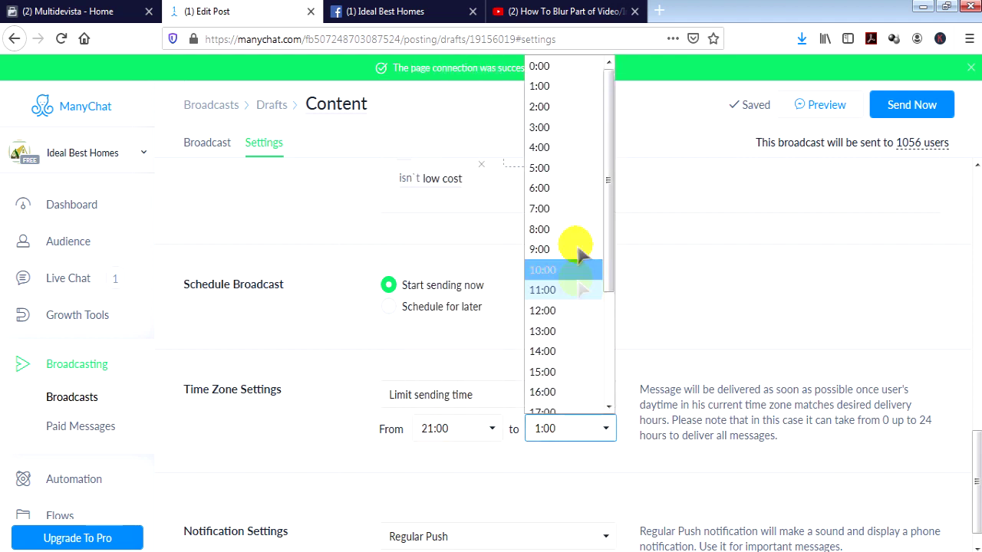
{"action": "left_click", "coordinate": [541, 168]}
Step: Set the notification settings of the broadcast to "Only 1 regular notification"
{"action": "scroll", "coordinate": [449, 457], "scroll_direction": "down", "scroll_amount": 1}
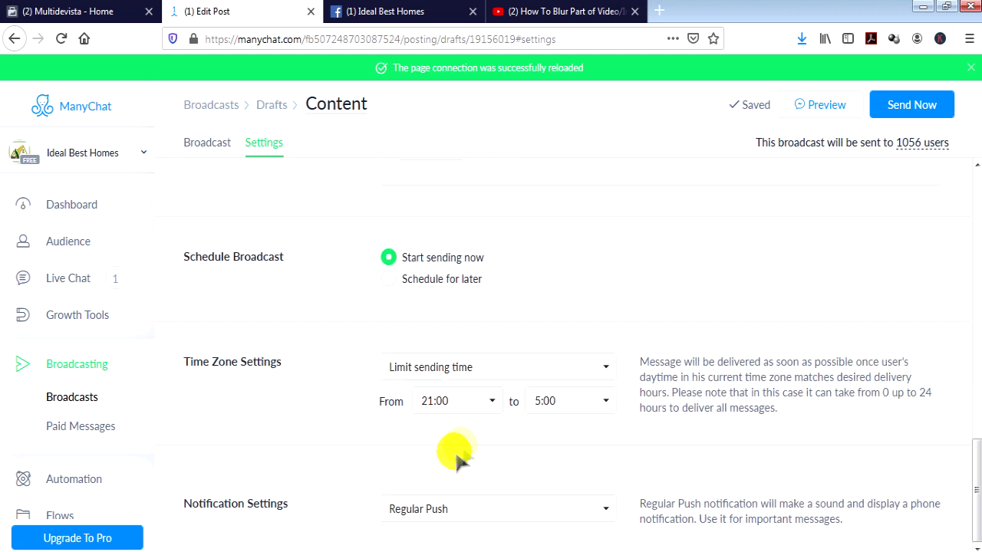
{"action": "left_click", "coordinate": [591, 508]}
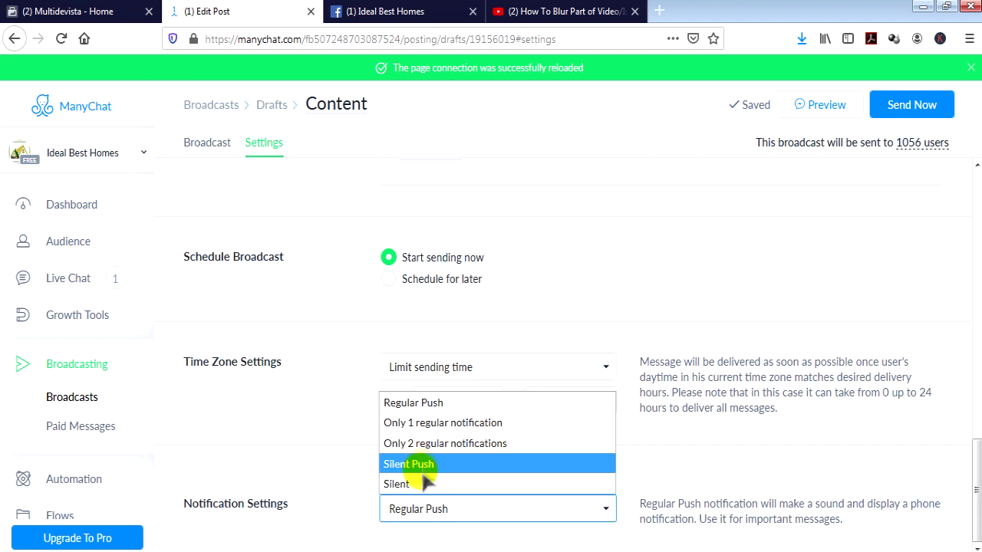
{"action": "left_click", "coordinate": [451, 428]}
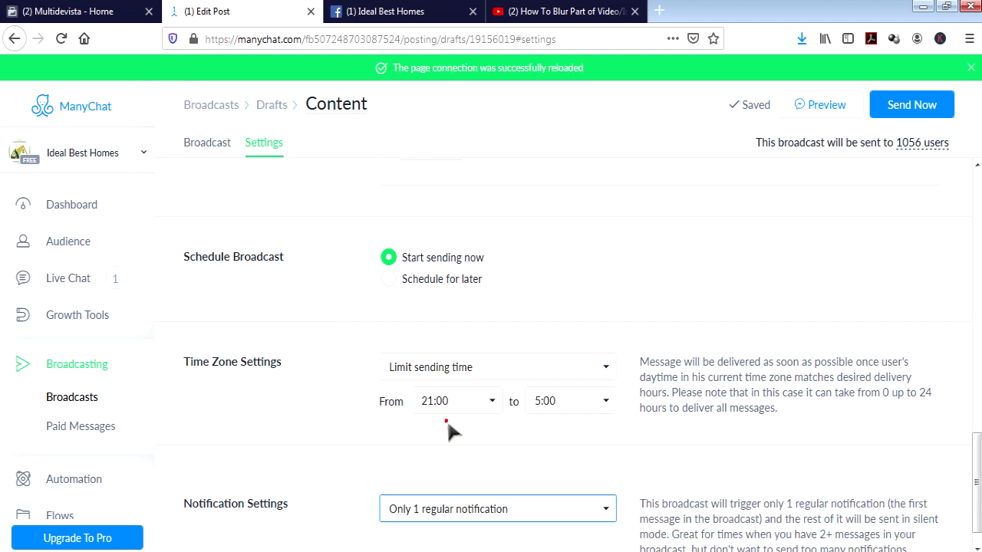
{"action": "scroll", "coordinate": [631, 461], "scroll_direction": "down", "scroll_amount": 1}
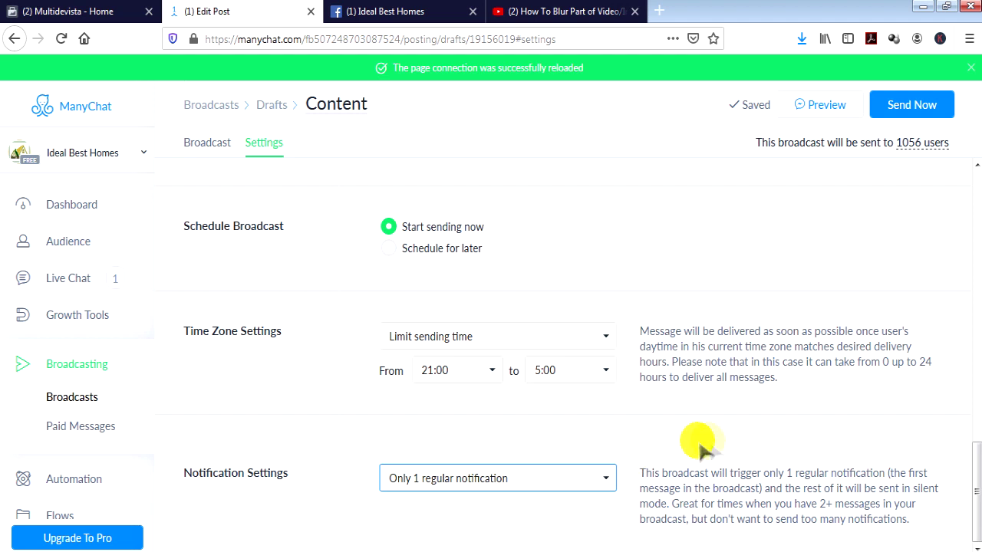
Step: Review the targeting conditions of the solar powered house broadcast and send it
{"action": "scroll", "coordinate": [540, 479], "scroll_direction": "up", "scroll_amount": 1}
{"action": "scroll", "coordinate": [537, 474], "scroll_direction": "up", "scroll_amount": 5}
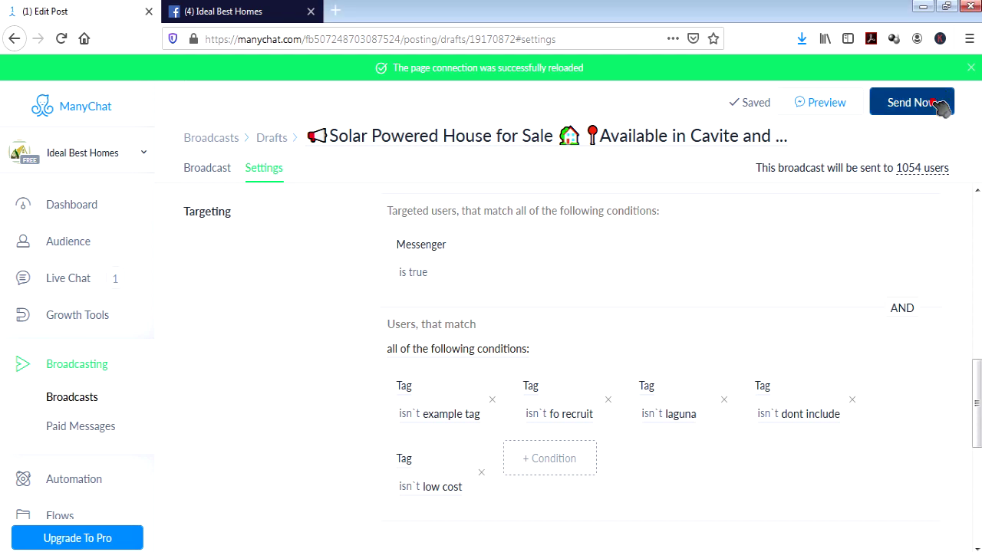
{"action": "left_click", "coordinate": [937, 104]}
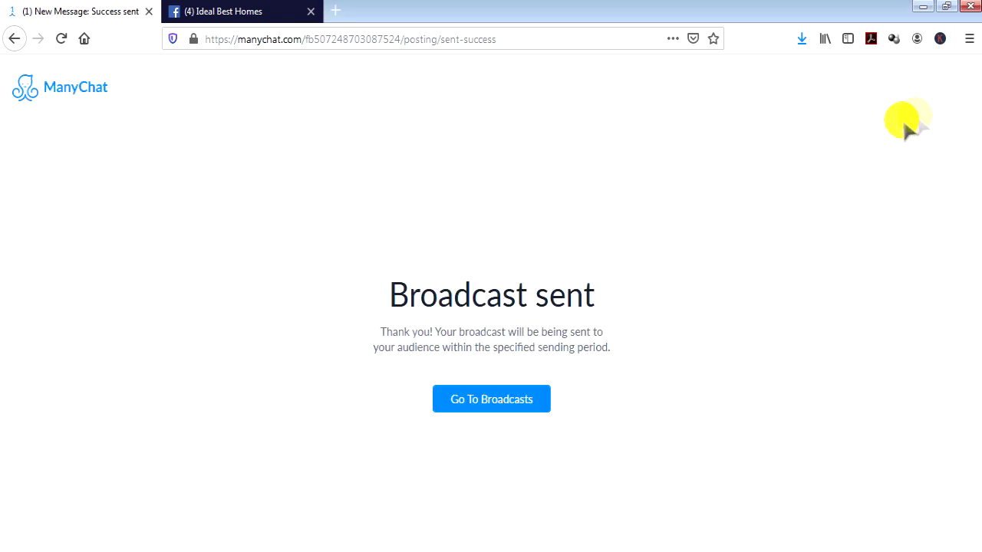
Step: Go to the broadcasts list and open the statistics of the currently sending "Solar Powered House" broadcast in the history
{"action": "left_click", "coordinate": [500, 405]}
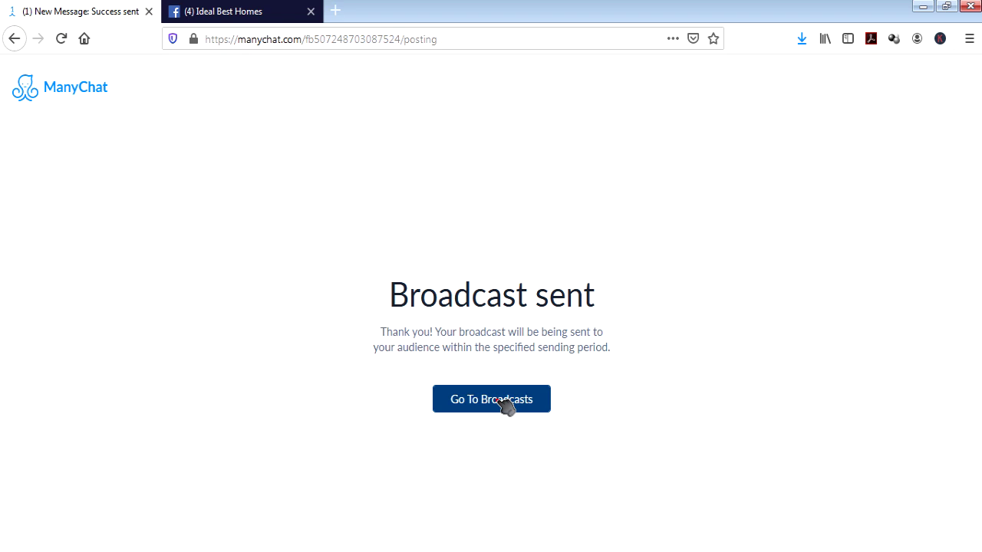
{"action": "scroll", "coordinate": [369, 392], "scroll_direction": "down", "scroll_amount": 5}
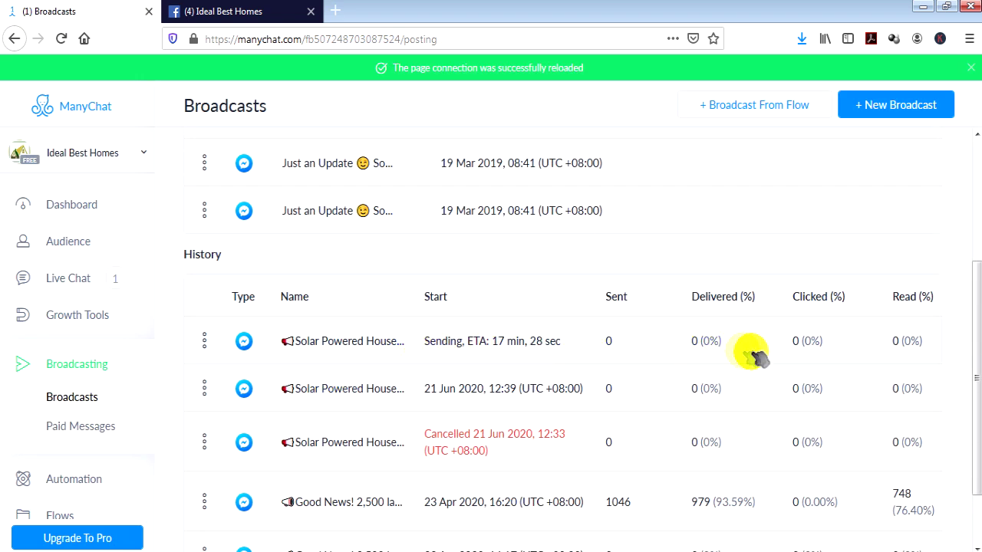
{"action": "left_click", "coordinate": [700, 358]}
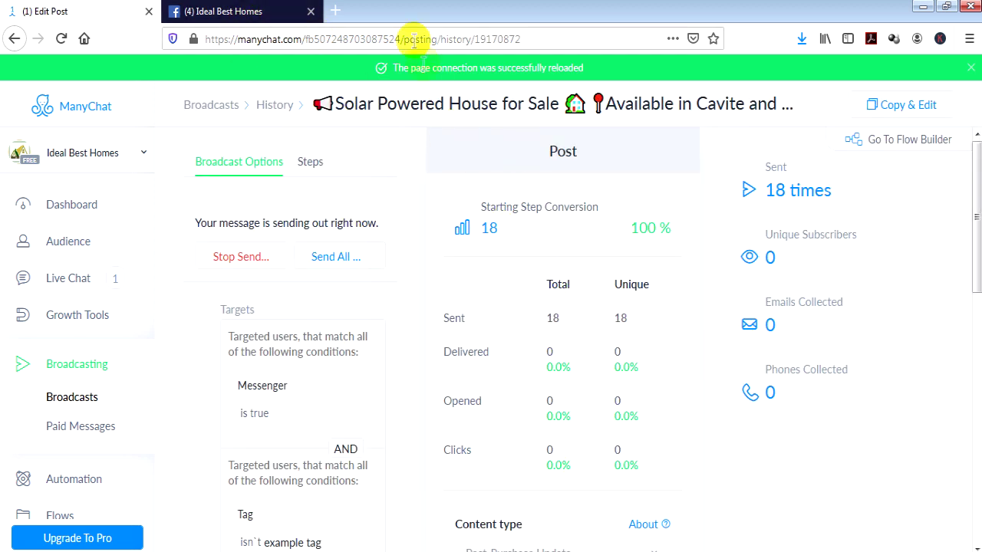
Step: Switch to the Ideal Best Homes inbox on Facebook to check the outgoing messages, and return to the ManyChat broadcast statistics
{"action": "left_click", "coordinate": [253, 13]}
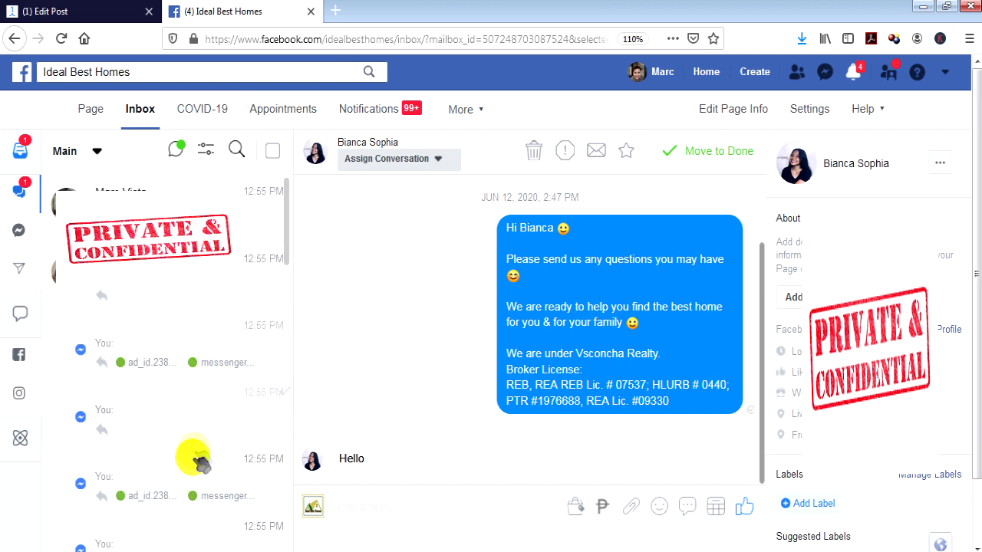
{"action": "left_click", "coordinate": [92, 11]}
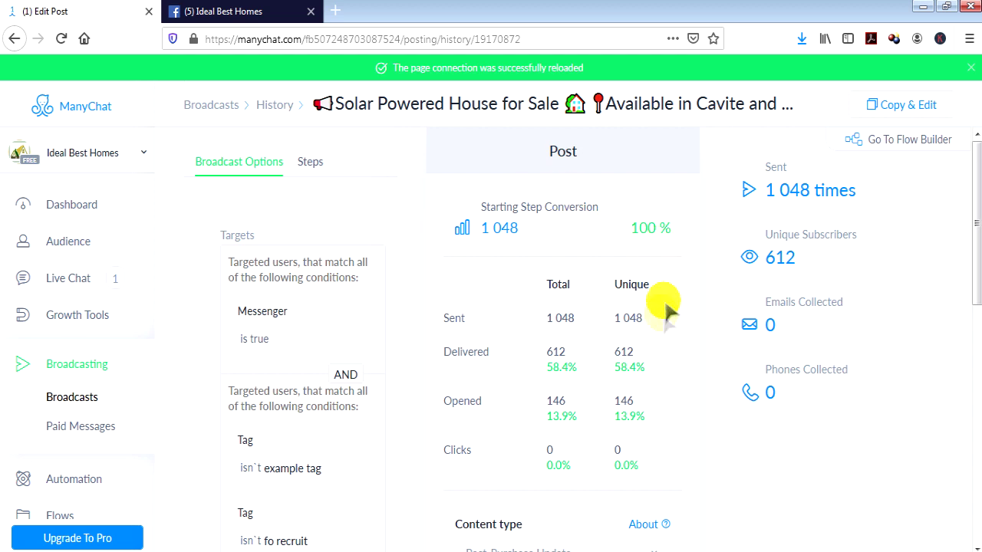